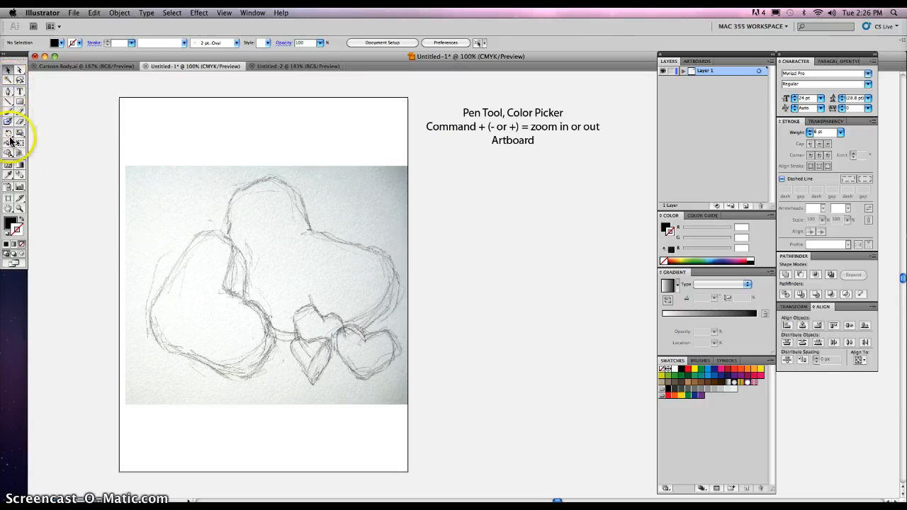
# Examine the pencil sketch of hearts at 100% and 150% zoom, looking over all parts of the artboard
pyautogui.click(8, 92)
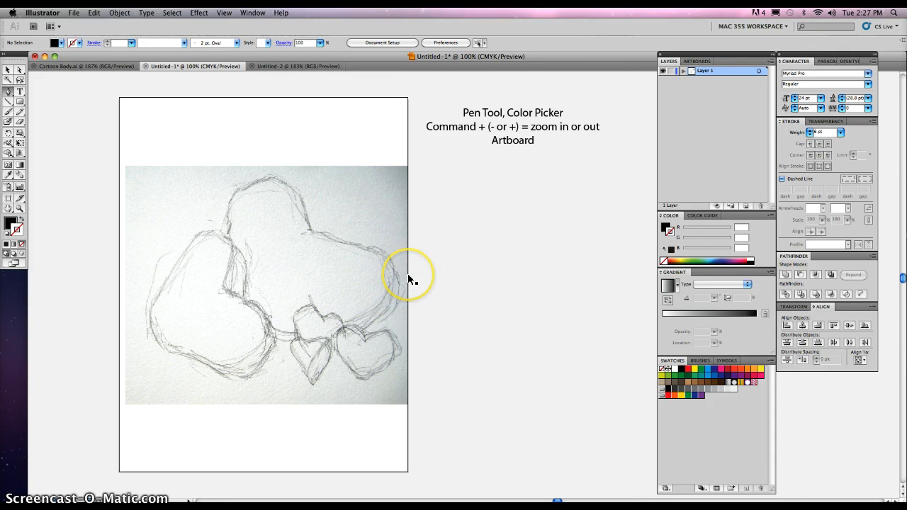
pyautogui.press('super+equal')
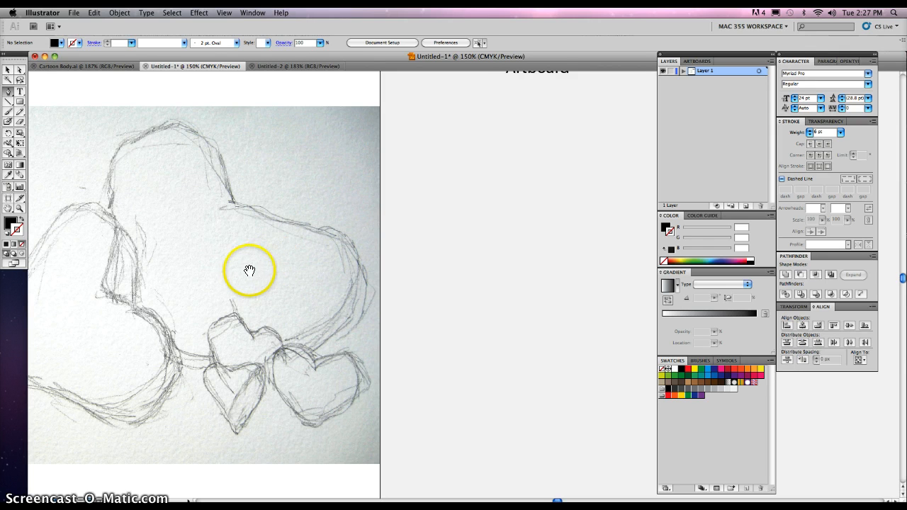
pyautogui.moveTo(228, 269); pyautogui.dragTo(408, 256)
pyautogui.click(415, 280)
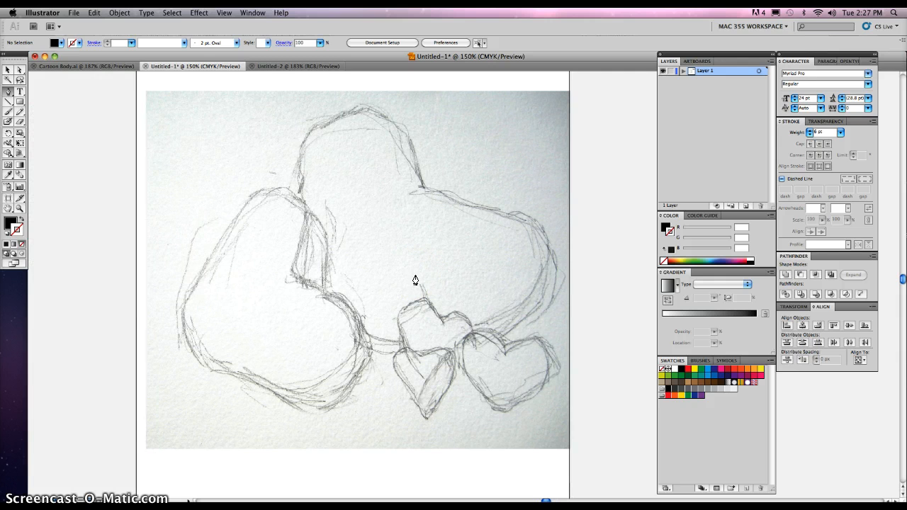
pyautogui.press('super+minus')
pyautogui.moveTo(557, 178); pyautogui.dragTo(434, 202)
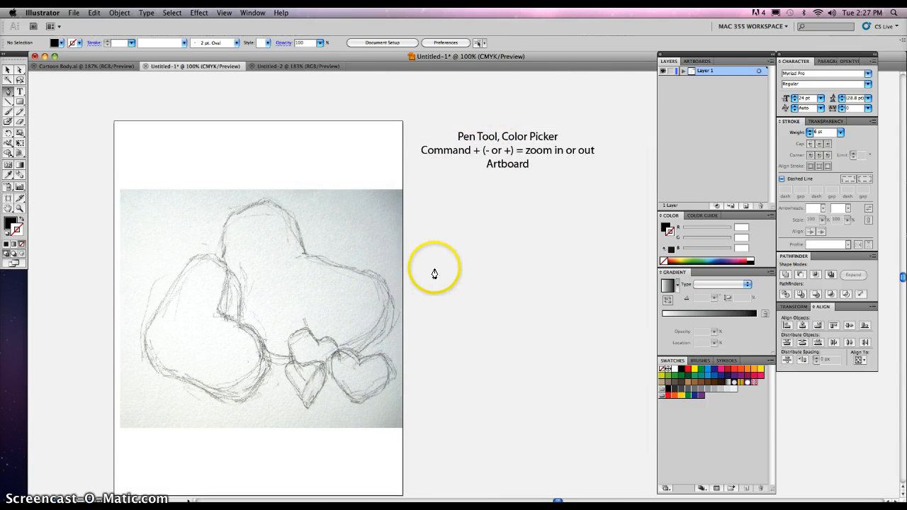
pyautogui.press('super+plus')
pyautogui.moveTo(247, 320)
pyautogui.mouseDown()
pyautogui.moveTo(387, 274)
pyautogui.moveTo(411, 293)
pyautogui.mouseUp()
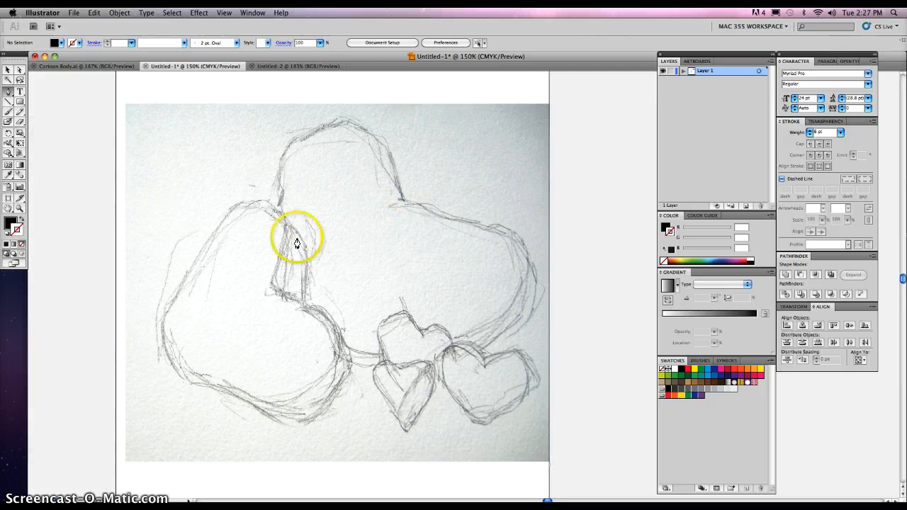
pyautogui.moveTo(293, 199); pyautogui.dragTo(285, 284)
pyautogui.moveTo(323, 192)
pyautogui.mouseDown()
pyautogui.moveTo(316, 259)
pyautogui.moveTo(324, 178)
pyautogui.mouseUp()
pyautogui.moveTo(326, 352); pyautogui.dragTo(312, 230)
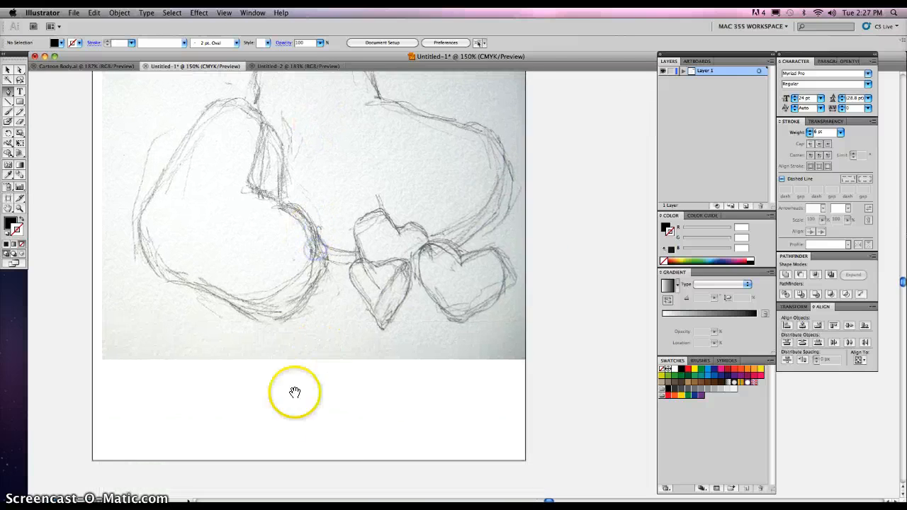
pyautogui.moveTo(401, 363); pyautogui.dragTo(397, 451)
pyautogui.moveTo(322, 255); pyautogui.dragTo(323, 346)
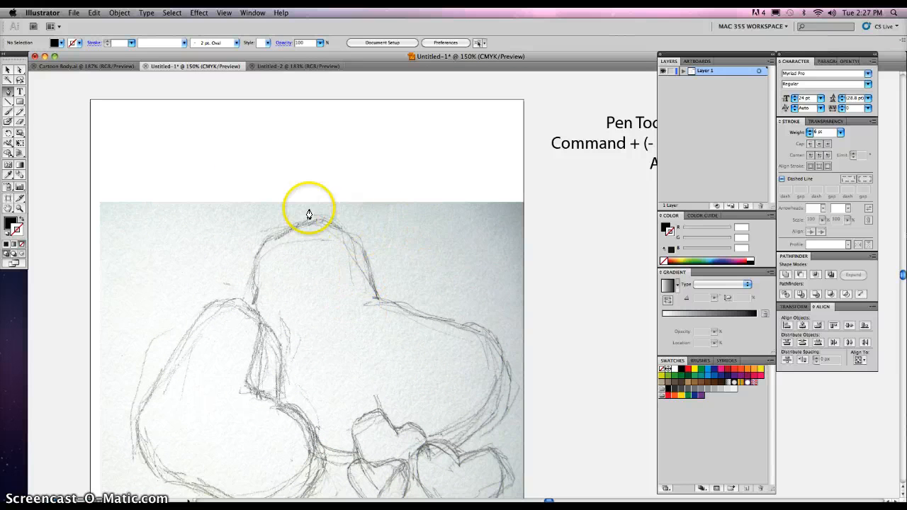
# Resize the artboard to about 624 × 531 pt so it closely frames the sketch image with a narrow margin
pyautogui.click(9, 198)
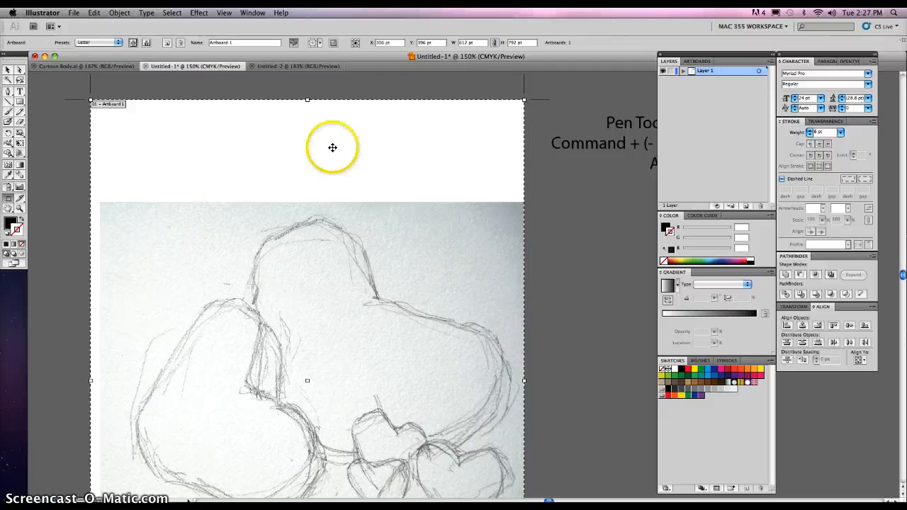
pyautogui.moveTo(523, 100)
pyautogui.mouseDown()
pyautogui.moveTo(539, 140)
pyautogui.moveTo(533, 195)
pyautogui.mouseUp()
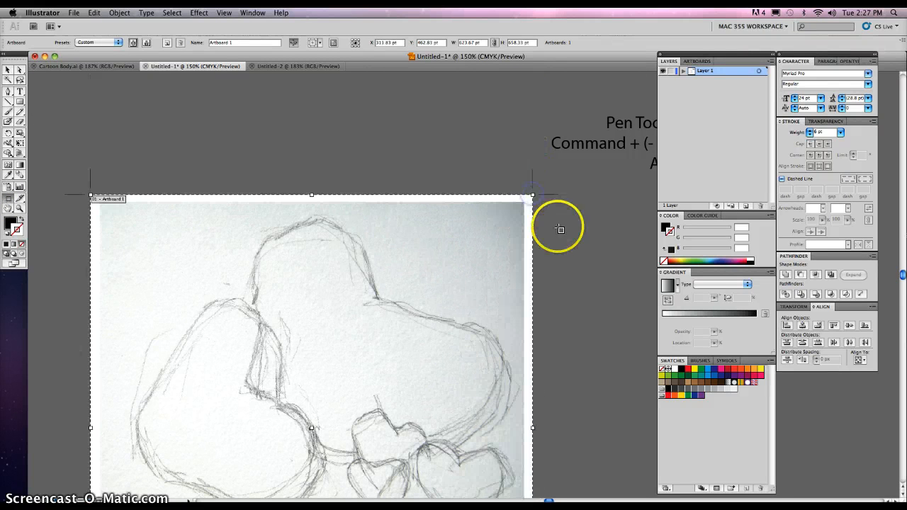
pyautogui.moveTo(555, 288); pyautogui.dragTo(525, 174)
pyautogui.moveTo(534, 297); pyautogui.dragTo(533, 228)
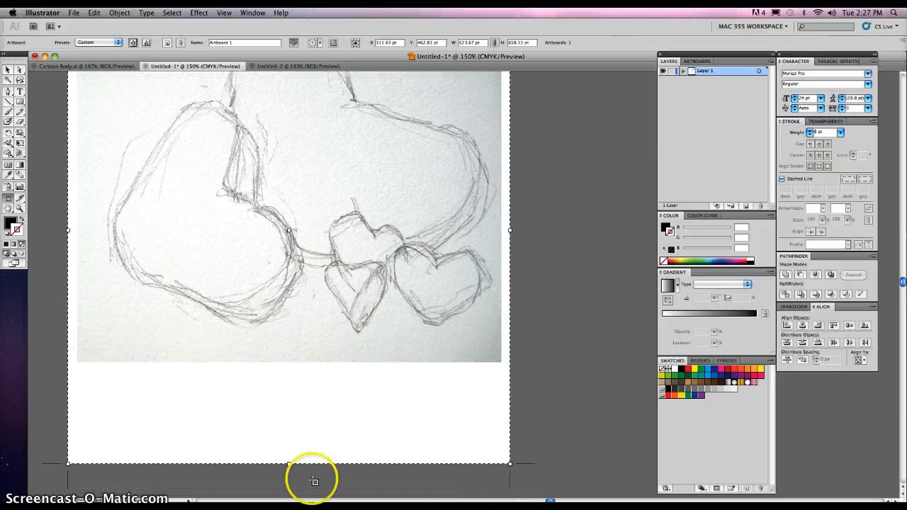
pyautogui.moveTo(291, 464); pyautogui.dragTo(300, 373)
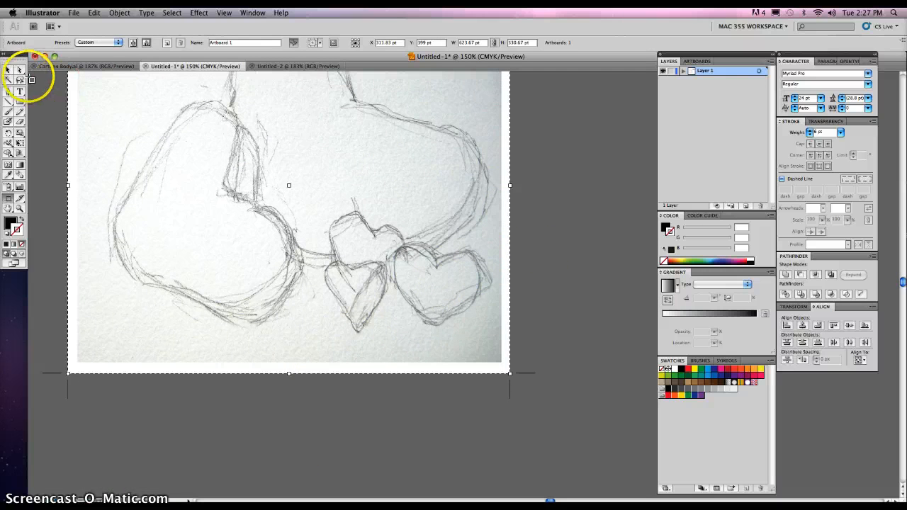
pyautogui.click(8, 69)
pyautogui.click(183, 148)
pyautogui.moveTo(537, 156); pyautogui.dragTo(573, 243)
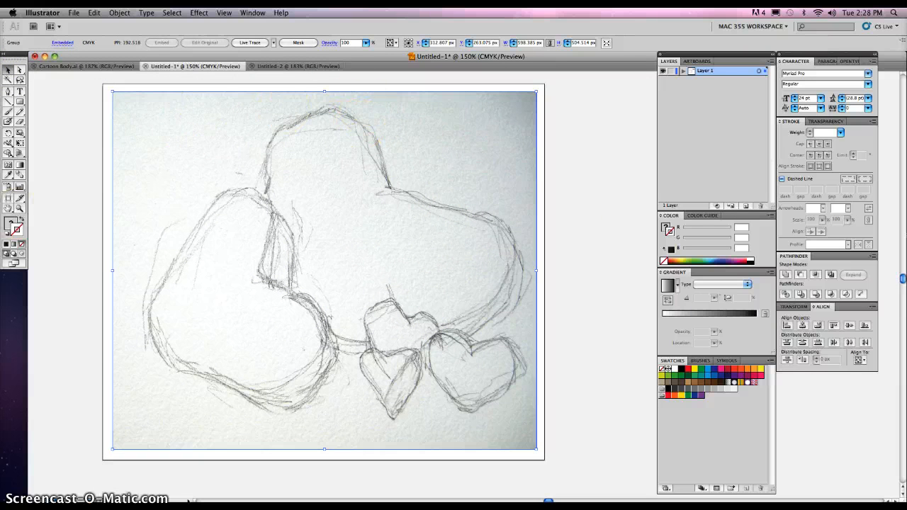
# Fine-tune the artboard's right margin, resizing the artboard to about 622 × 531 pt
pyautogui.click(8, 198)
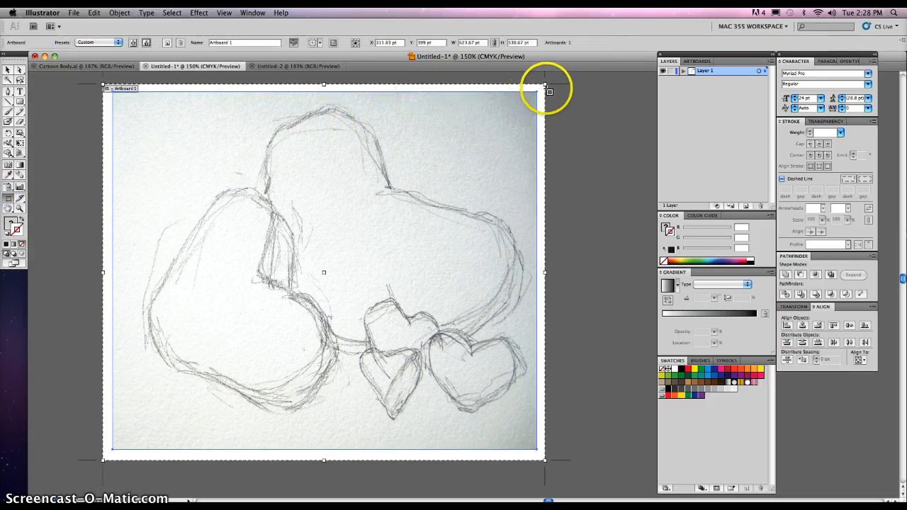
pyautogui.moveTo(546, 84)
pyautogui.mouseDown()
pyautogui.moveTo(548, 121)
pyautogui.moveTo(538, 82)
pyautogui.moveTo(561, 97)
pyautogui.moveTo(548, 84)
pyautogui.mouseUp()
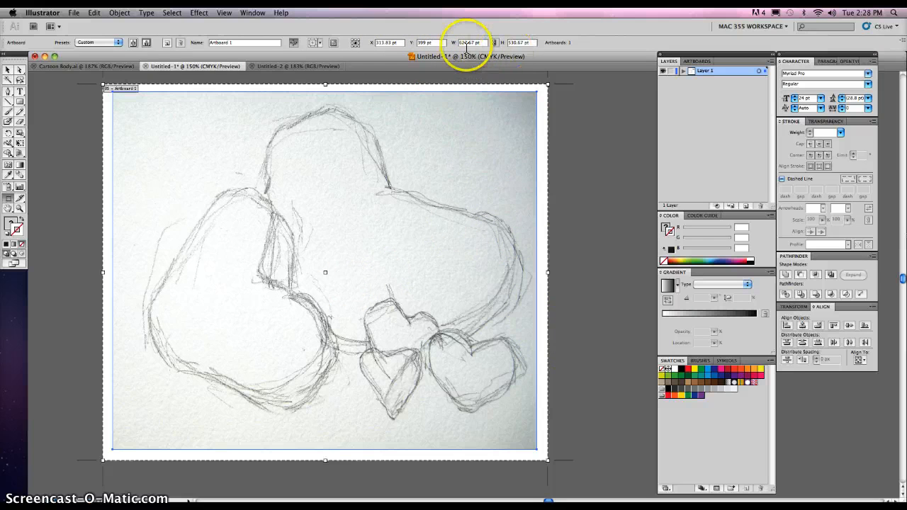
pyautogui.moveTo(548, 84)
pyautogui.mouseDown()
pyautogui.moveTo(555, 128)
pyautogui.moveTo(545, 127)
pyautogui.moveTo(543, 84)
pyautogui.mouseUp()
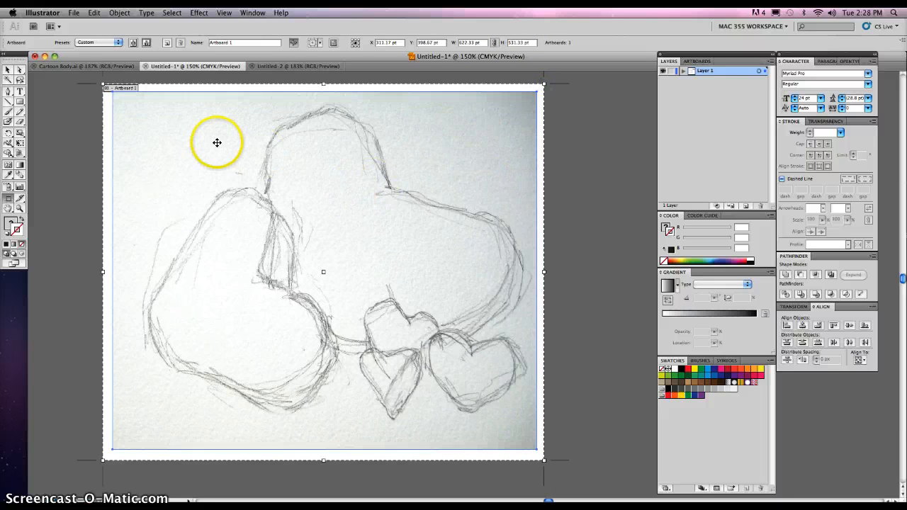
pyautogui.click(13, 71)
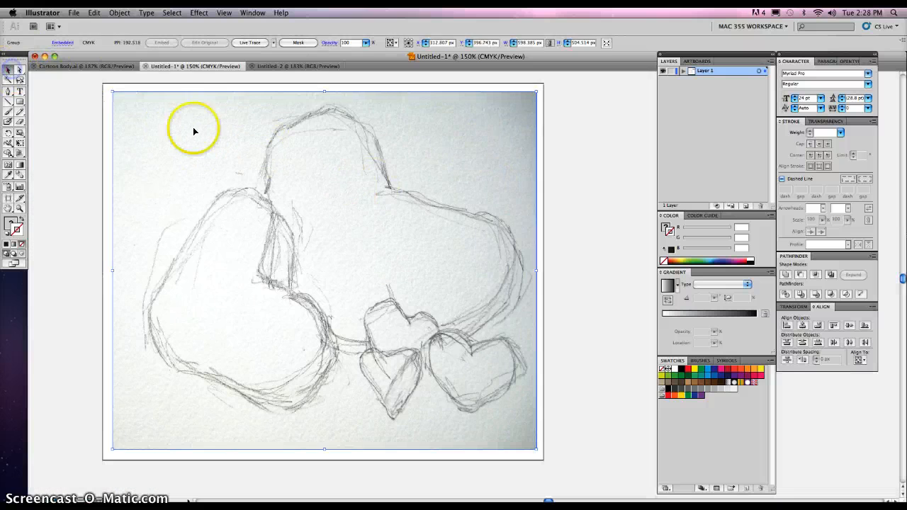
# Draw a second artboard about 129 × 296 pt beside the sketch artboard and delete it again
pyautogui.click(9, 201)
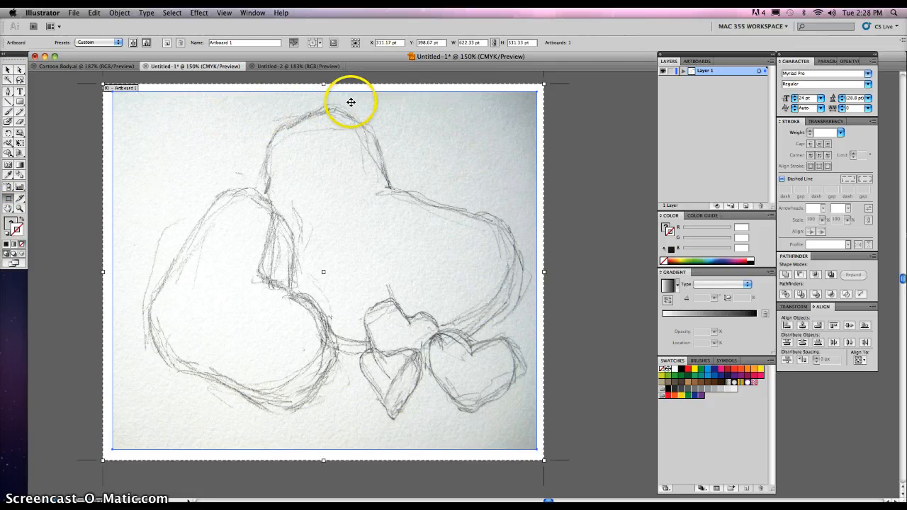
pyautogui.moveTo(561, 87); pyautogui.dragTo(652, 297)
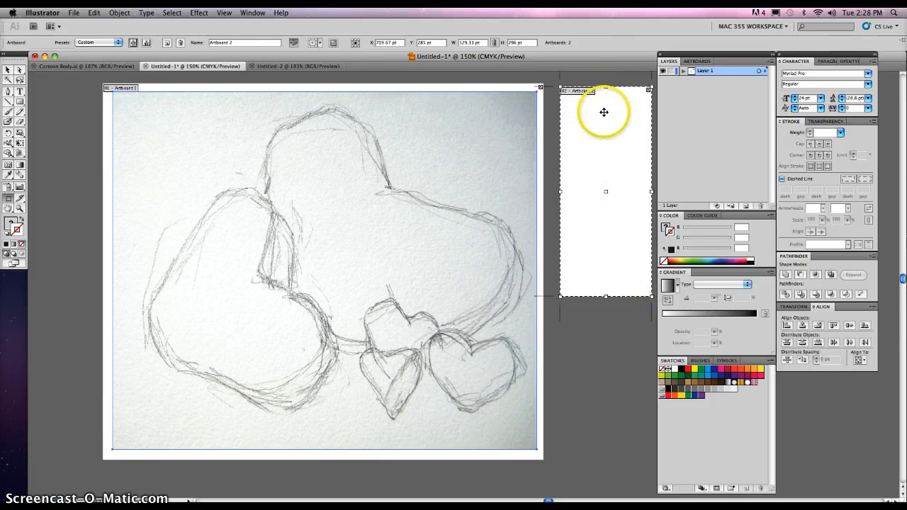
pyautogui.click(647, 90)
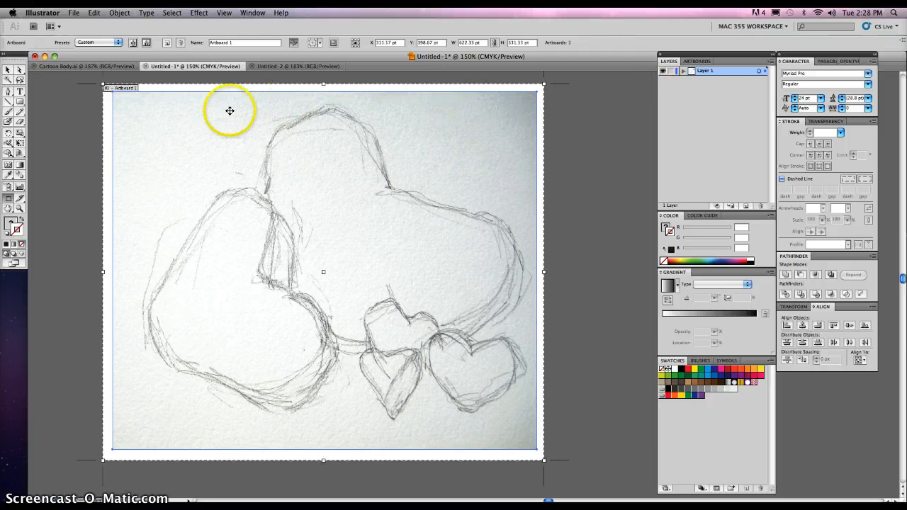
pyautogui.click(8, 68)
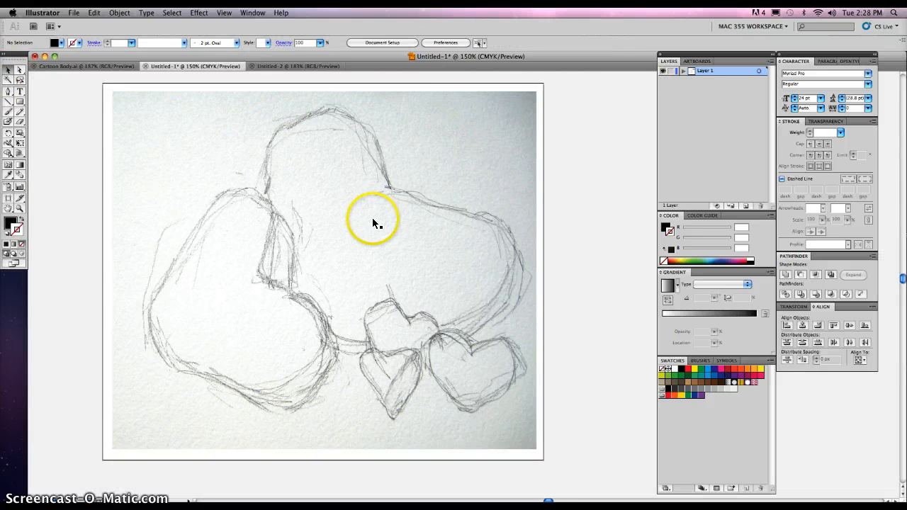
# Start a Pen tool path at the left heart's inner notch and curve it around the heart's right lobe
pyautogui.moveTo(378, 214); pyautogui.dragTo(393, 235)
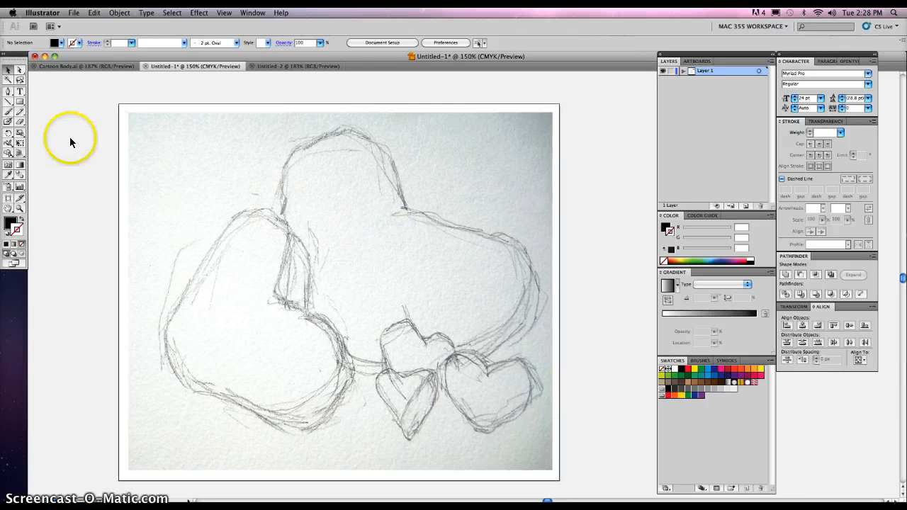
pyautogui.click(8, 92)
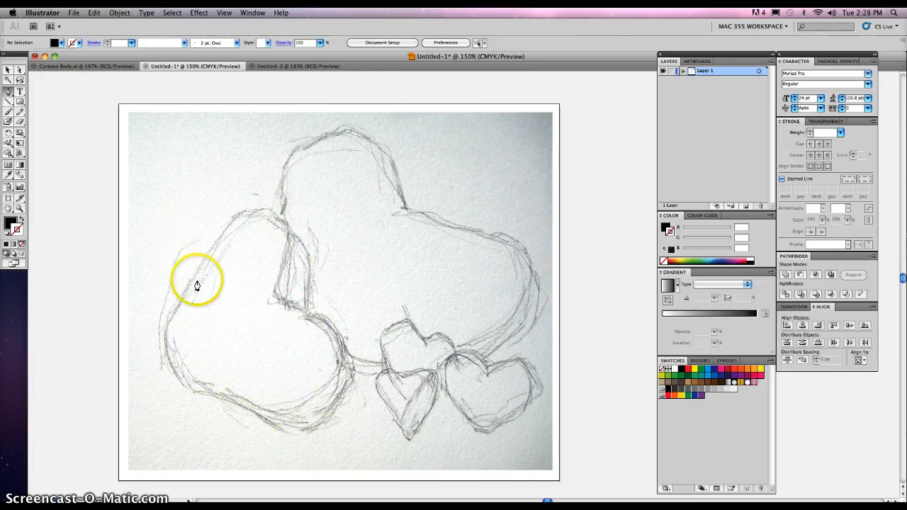
pyautogui.click(274, 292)
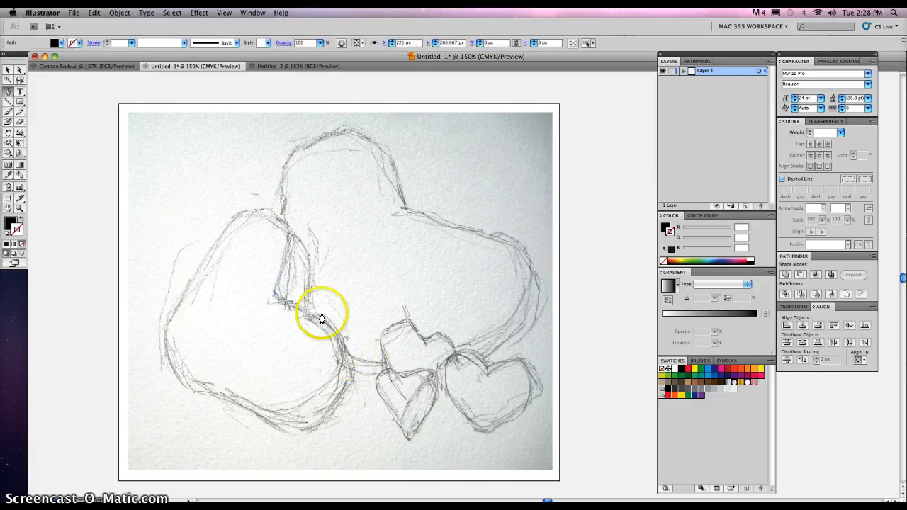
pyautogui.click(328, 383)
pyautogui.moveTo(327, 389); pyautogui.dragTo(277, 438)
pyautogui.moveTo(281, 441); pyautogui.dragTo(283, 441)
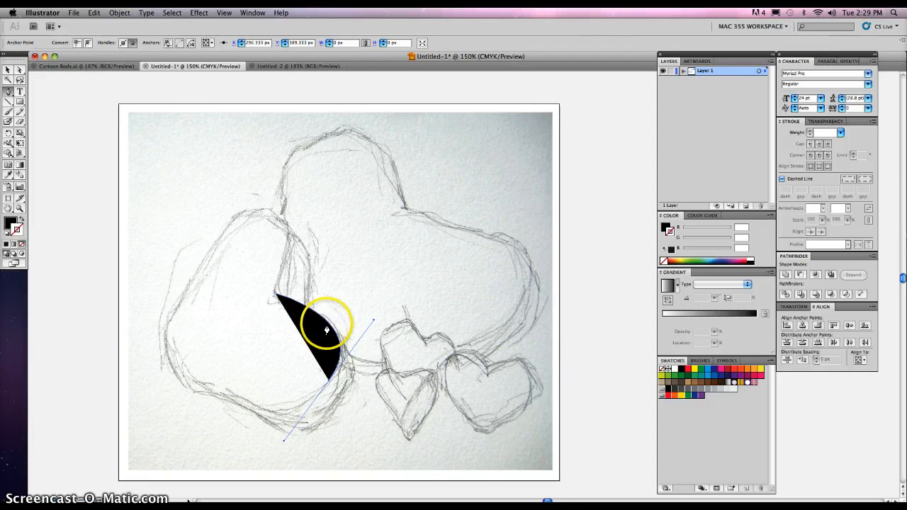
# Try adding an anchor point on the left heart's lower edge and undo it
pyautogui.click(223, 395)
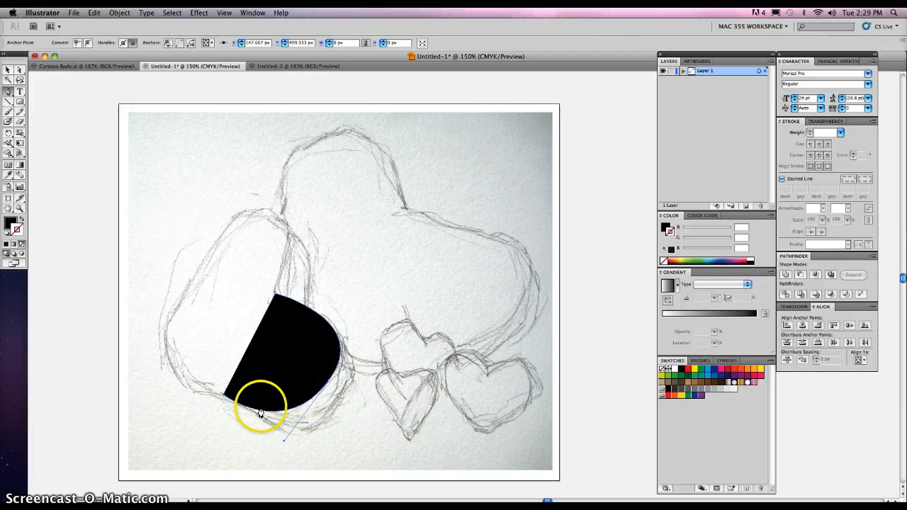
pyautogui.press('super+z')
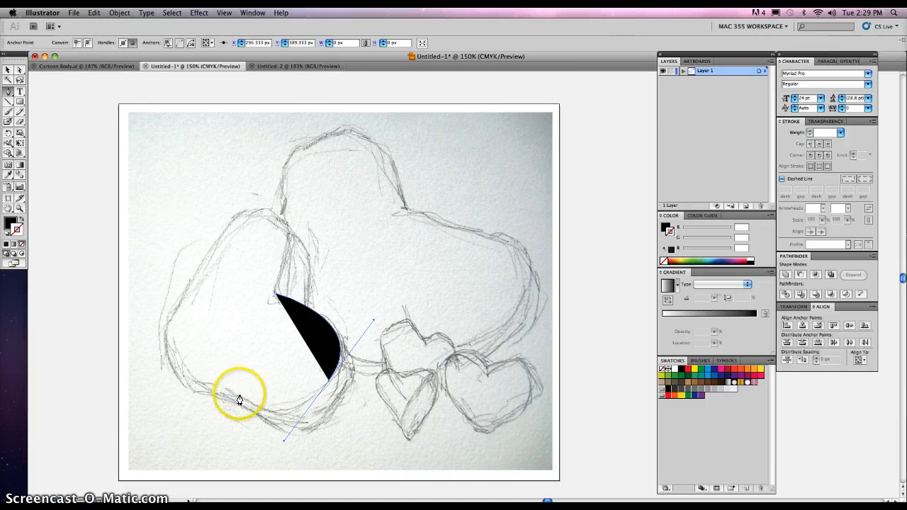
pyautogui.click(94, 13)
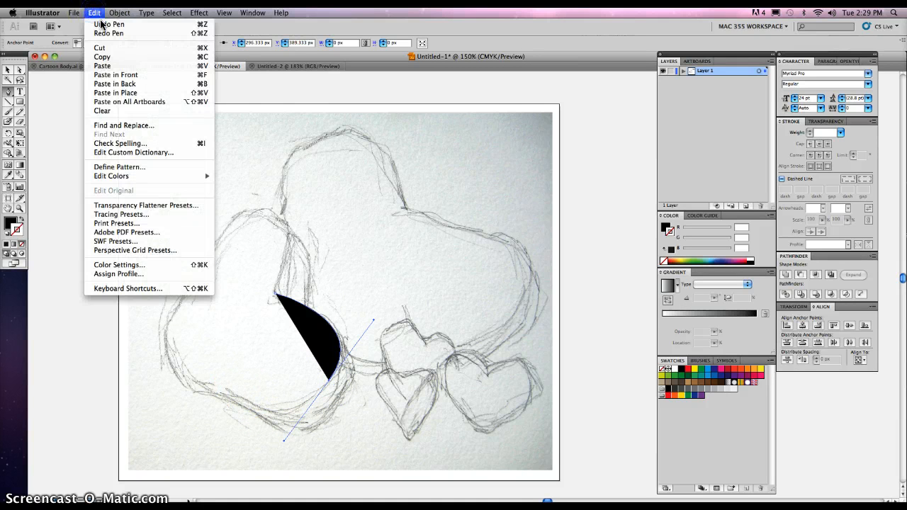
pyautogui.click(284, 266)
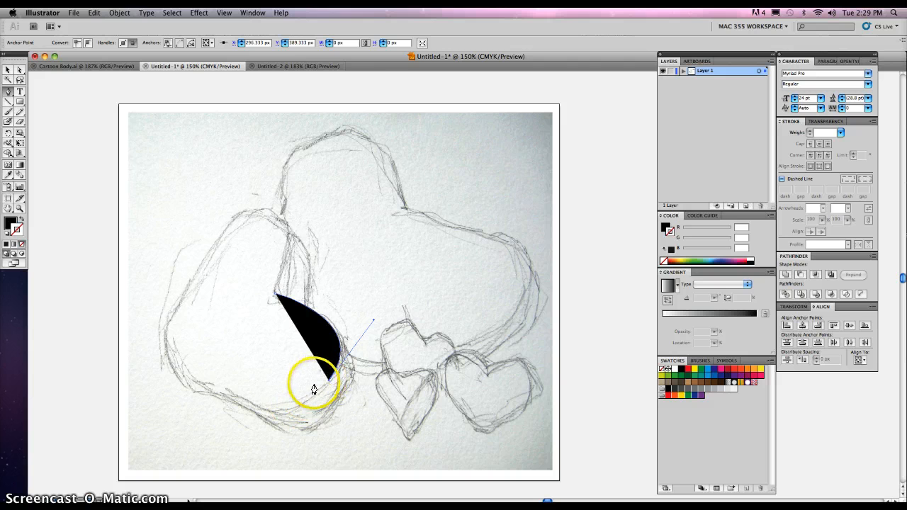
# Extend the path with a smooth curved anchor point on the left heart's lower edge, discarding the trial point beyond it
pyautogui.click(223, 395)
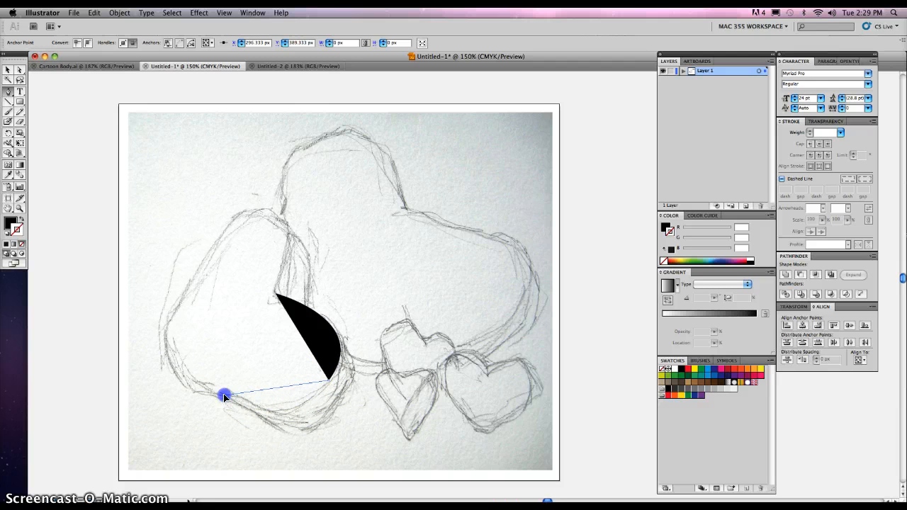
pyautogui.moveTo(222, 392); pyautogui.dragTo(159, 348)
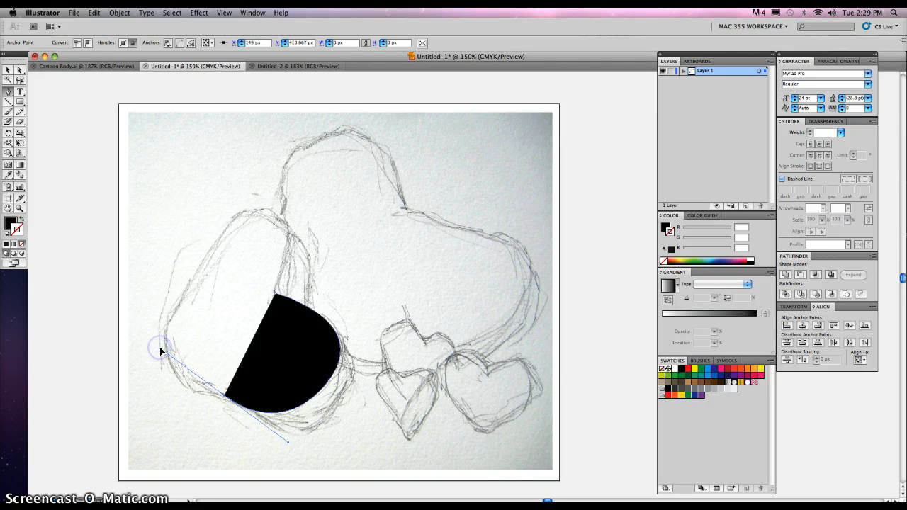
pyautogui.click(190, 393)
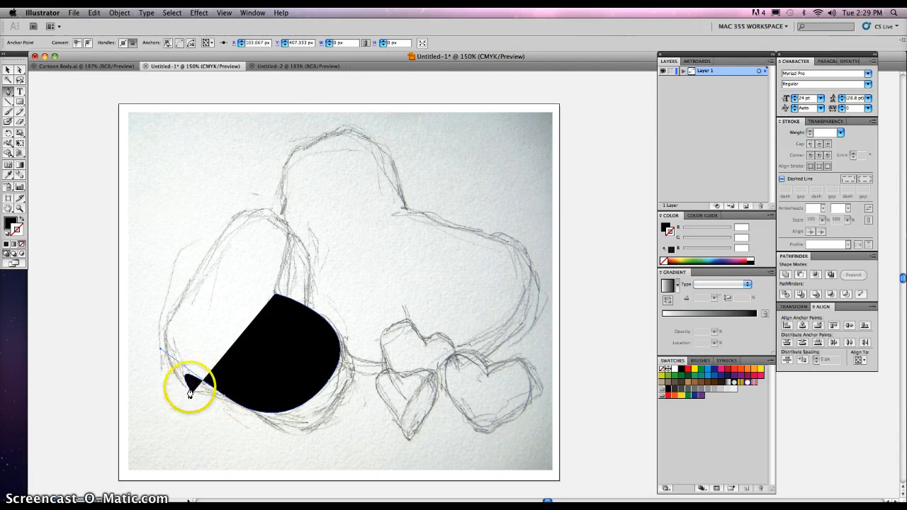
pyautogui.press('super+z')
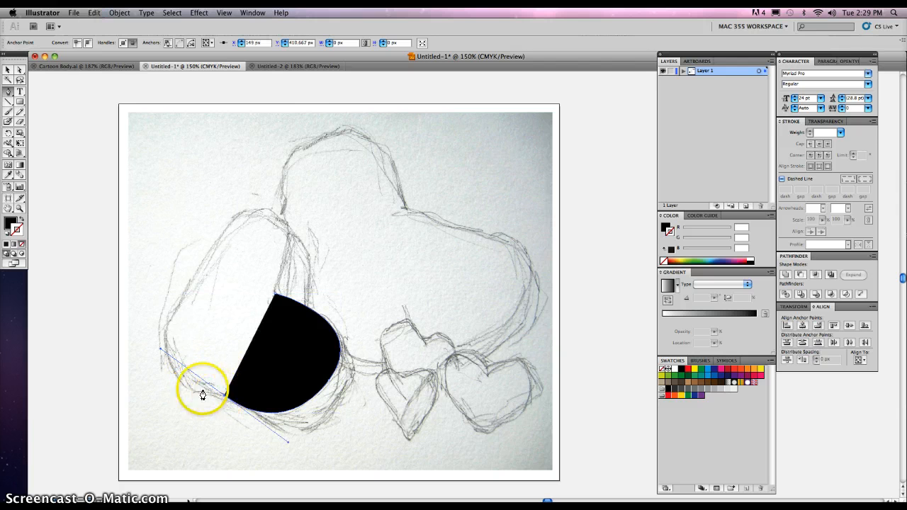
# Remove the last anchor's outgoing handle, then add a short curved segment to the left heart's lower-left side and drop its outgoing handle too
pyautogui.click(224, 397)
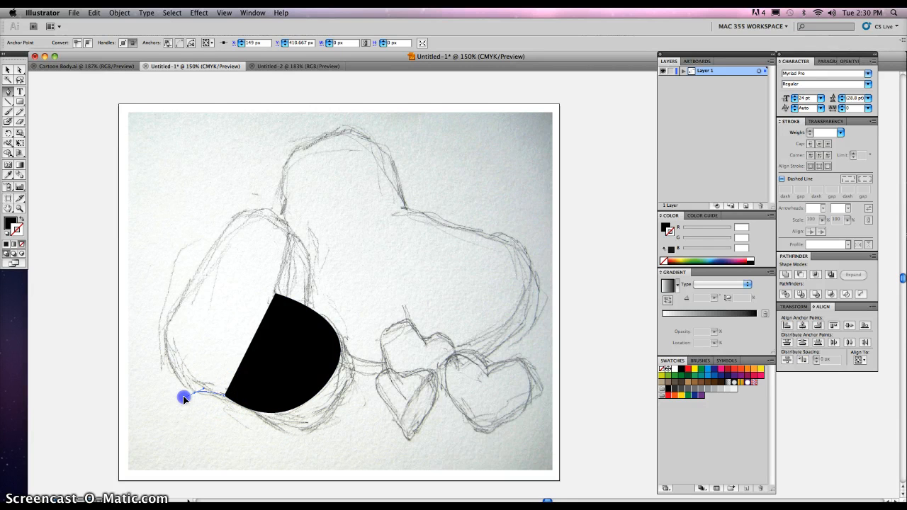
pyautogui.click(184, 399)
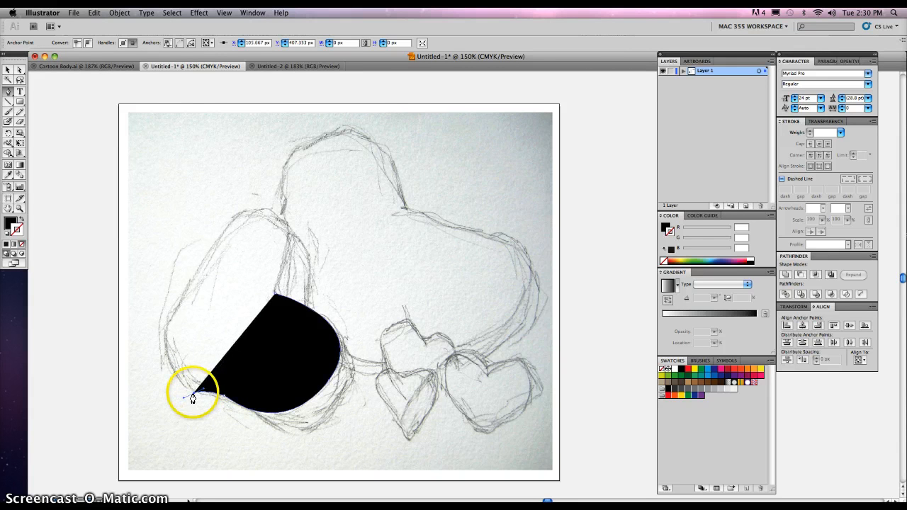
pyautogui.click(193, 395)
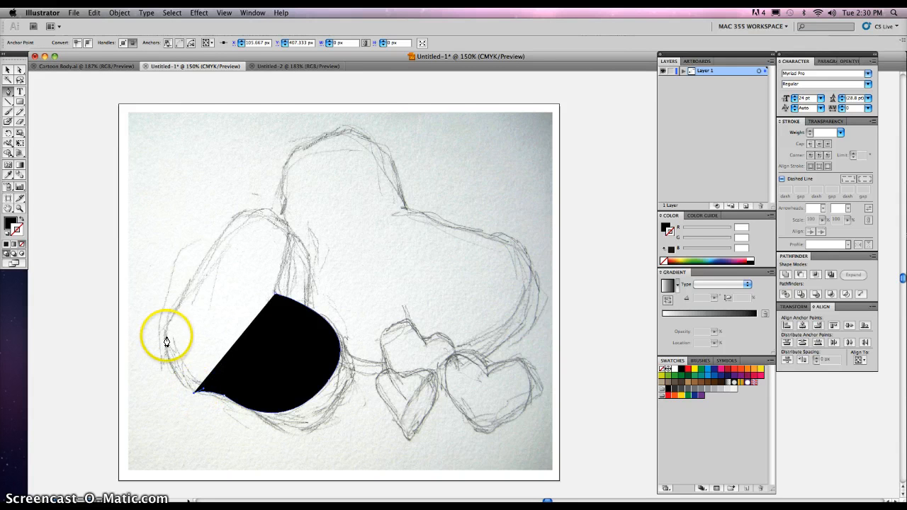
# Curve the open heart path up the left side and around the upper lobe, then set its fill to none
pyautogui.moveTo(165, 327); pyautogui.dragTo(170, 281)
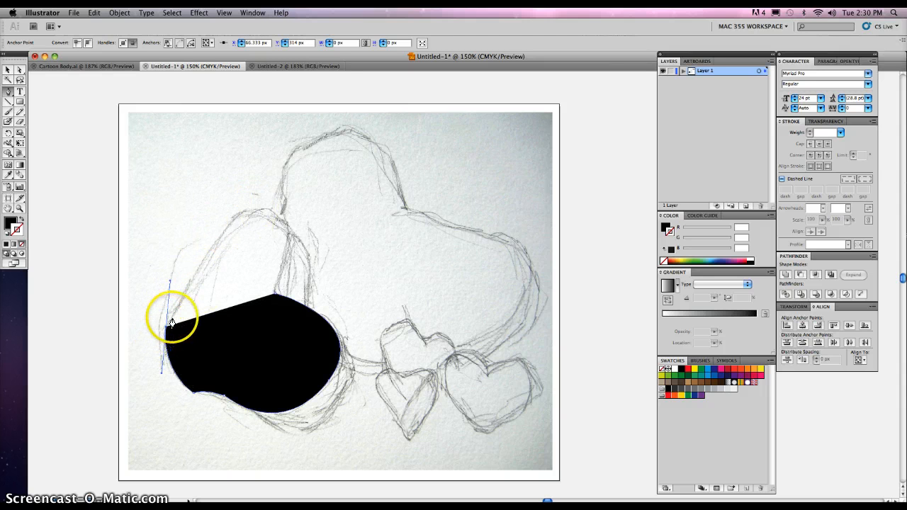
pyautogui.click(238, 218)
pyautogui.moveTo(238, 220)
pyautogui.mouseDown()
pyautogui.moveTo(174, 319)
pyautogui.moveTo(180, 284)
pyautogui.moveTo(238, 224)
pyautogui.mouseUp()
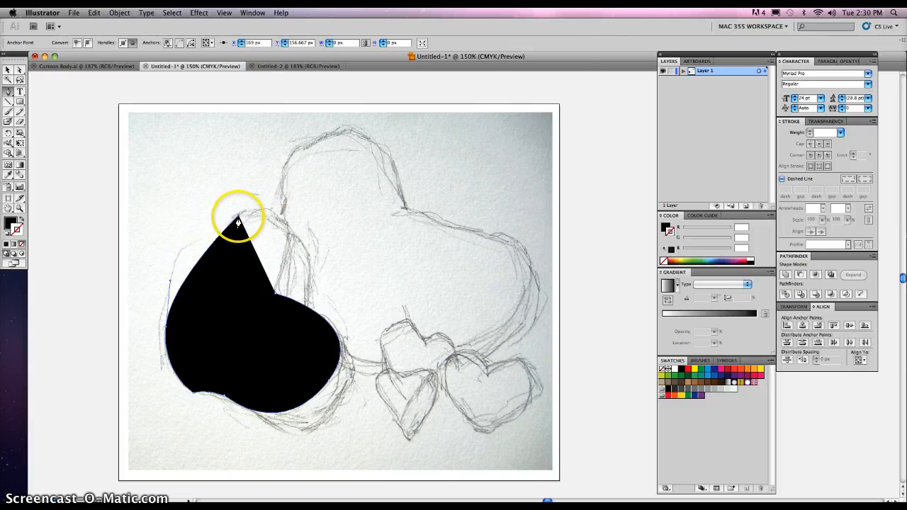
pyautogui.click(287, 236)
pyautogui.moveTo(289, 236); pyautogui.dragTo(302, 275)
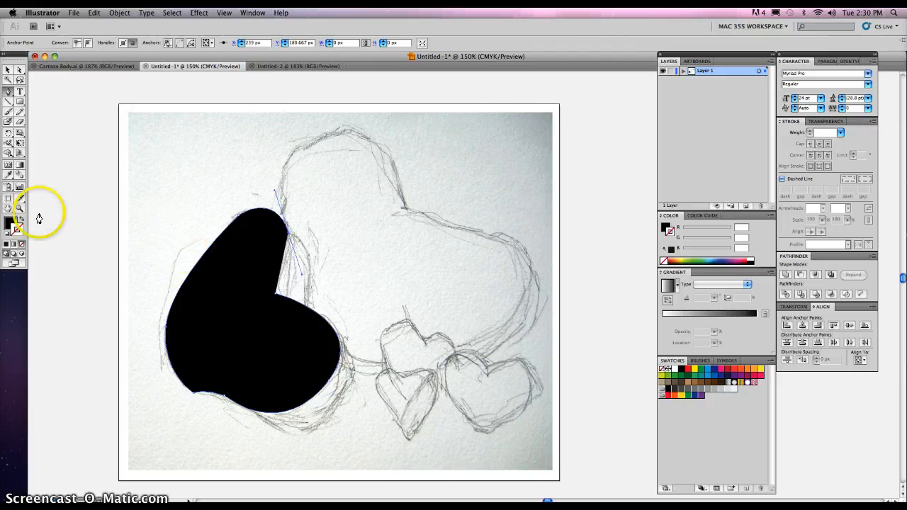
pyautogui.click(12, 221)
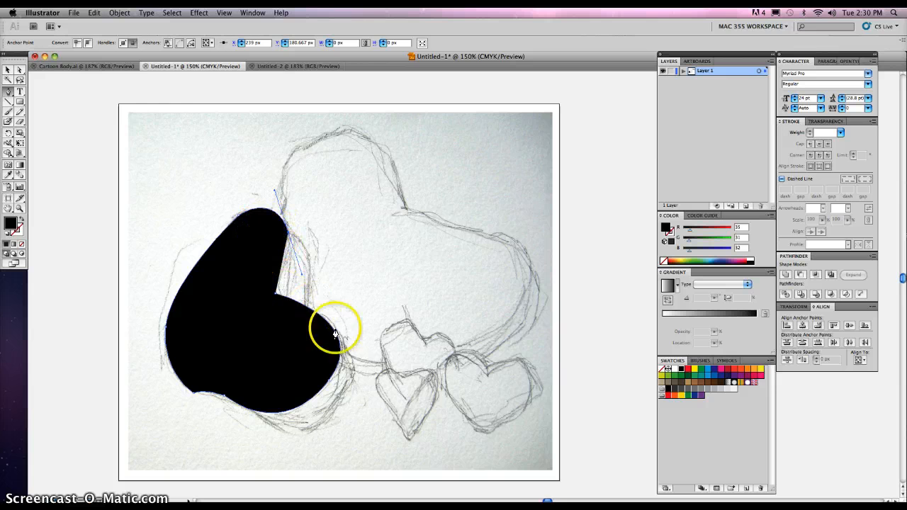
pyautogui.click(22, 244)
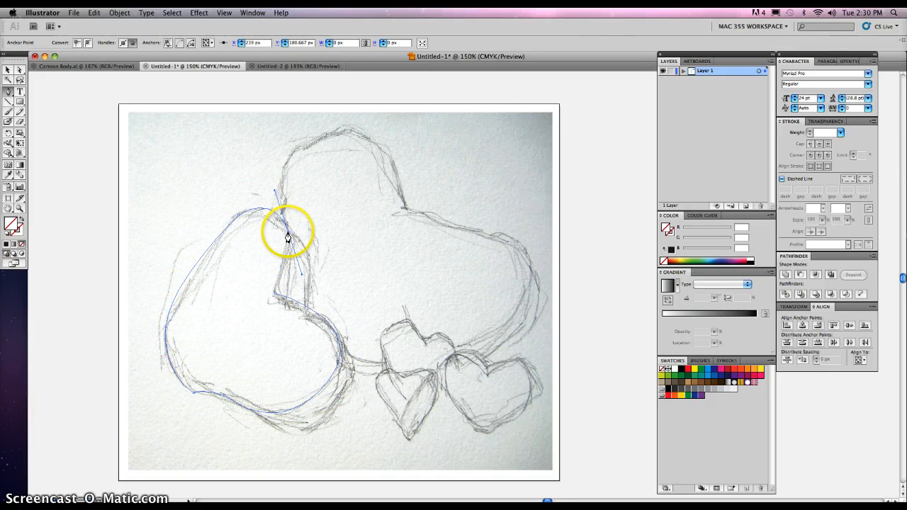
# Try to close the heart path at its starting anchor on the inner notch and undo the closing segment
pyautogui.click(275, 297)
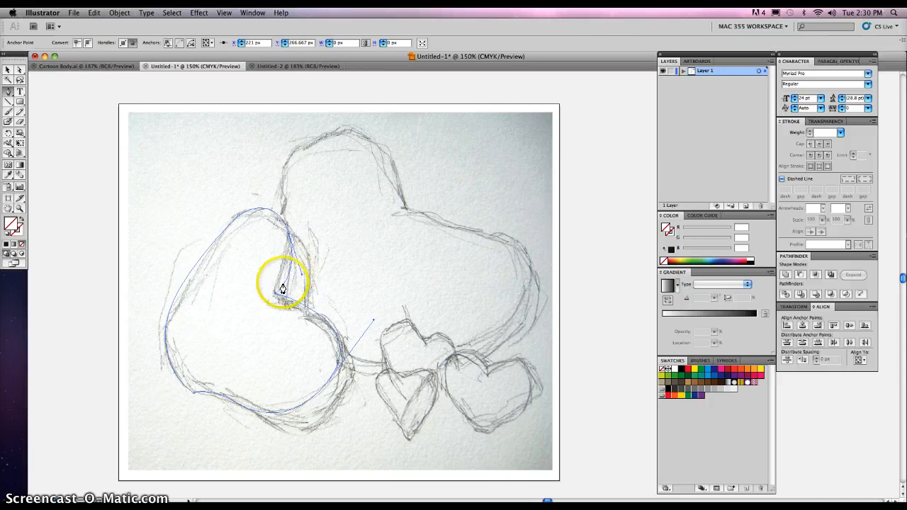
pyautogui.moveTo(277, 296); pyautogui.dragTo(287, 237)
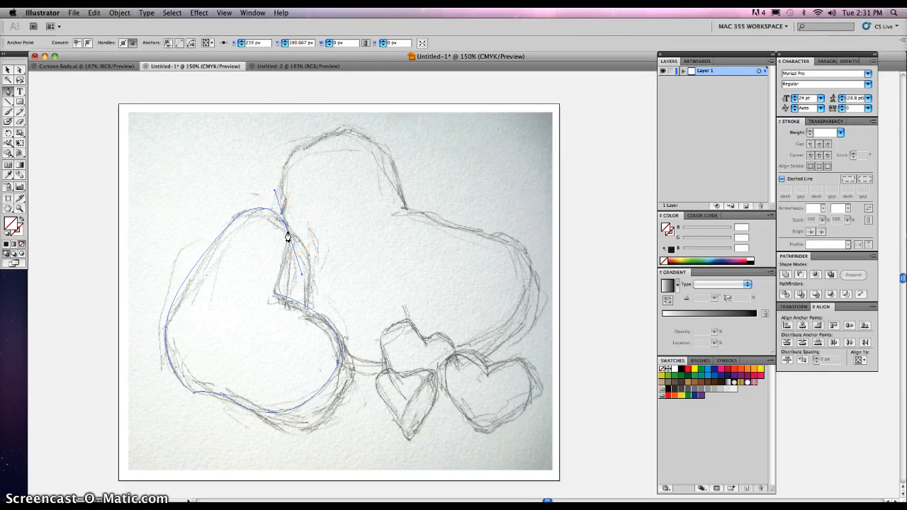
pyautogui.moveTo(288, 237); pyautogui.dragTo(274, 299)
pyautogui.click(275, 295)
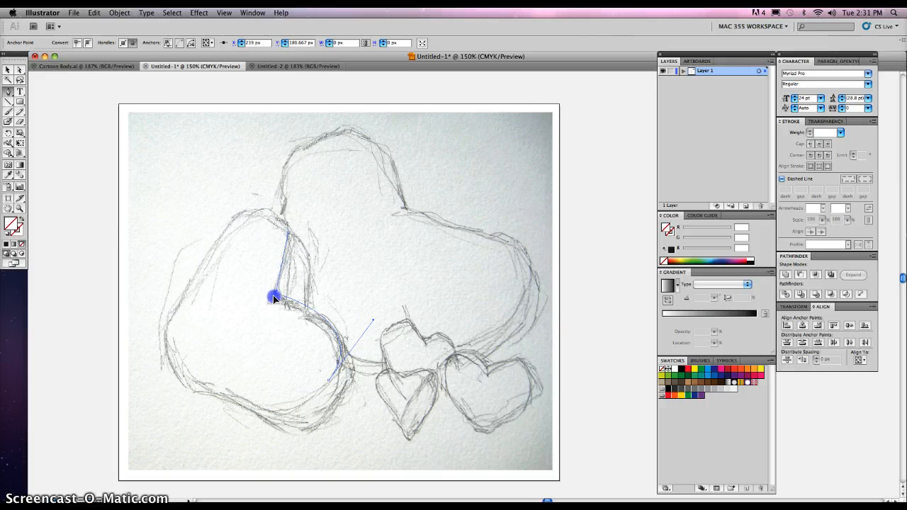
pyautogui.click(263, 333)
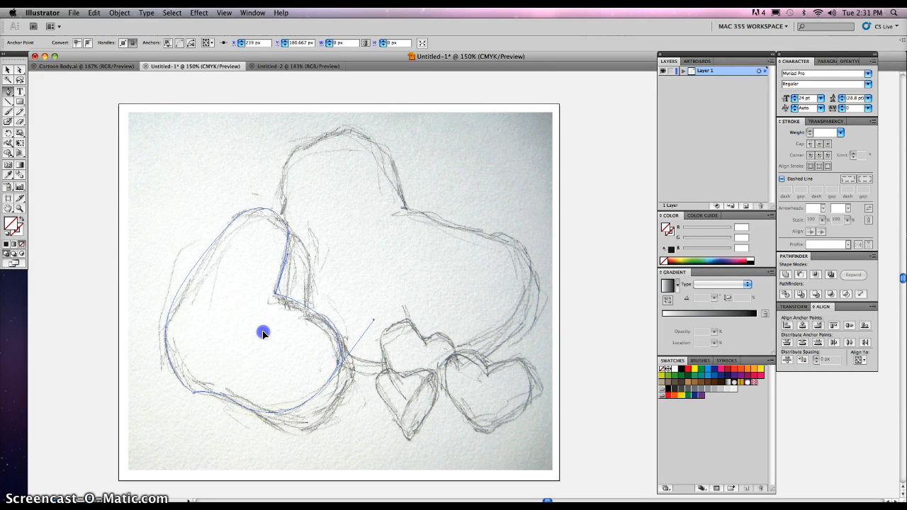
pyautogui.moveTo(294, 239); pyautogui.dragTo(291, 284)
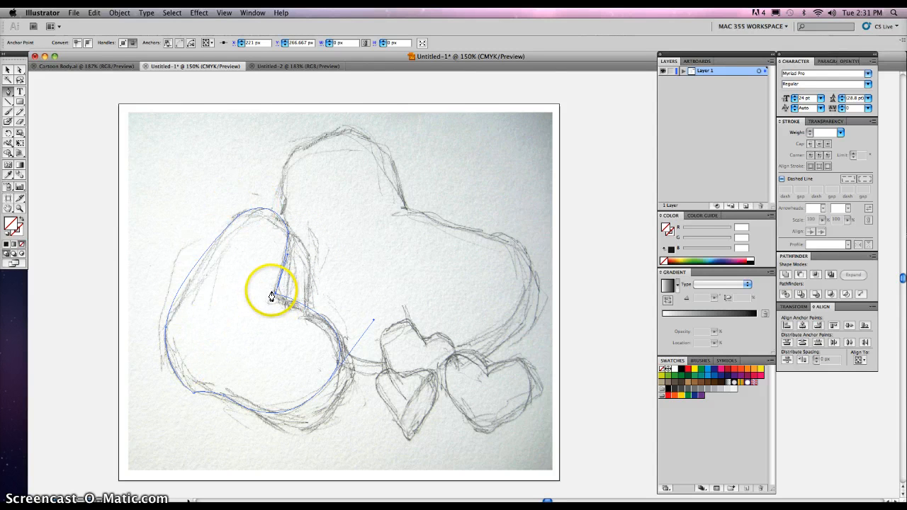
pyautogui.press('super+z')
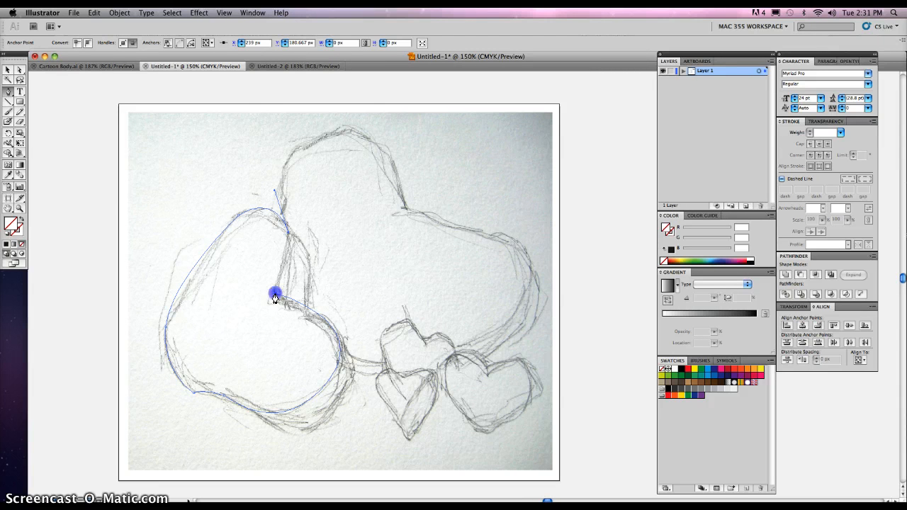
# Close the heart path at the inner notch with a curved segment and apply the default white fill and black 1 pt stroke
pyautogui.click(275, 298)
pyautogui.moveTo(261, 318); pyautogui.dragTo(261, 319)
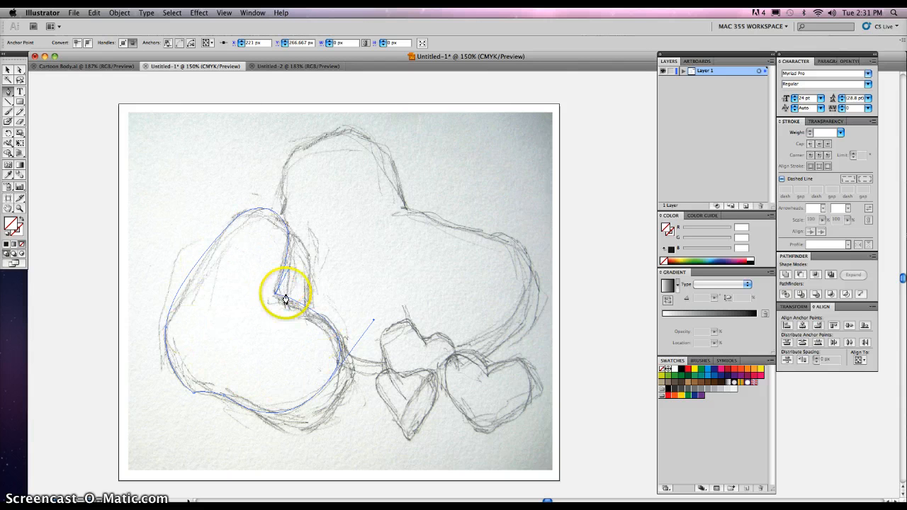
pyautogui.click(7, 236)
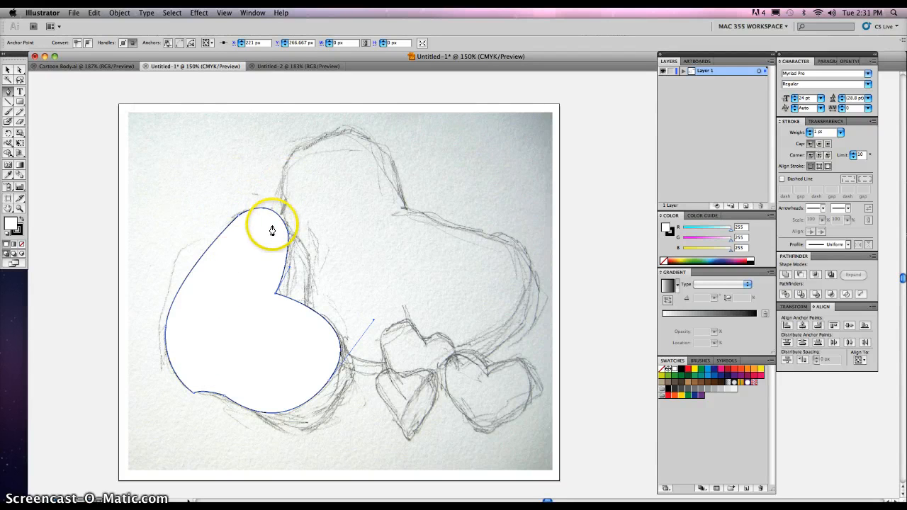
pyautogui.click(7, 70)
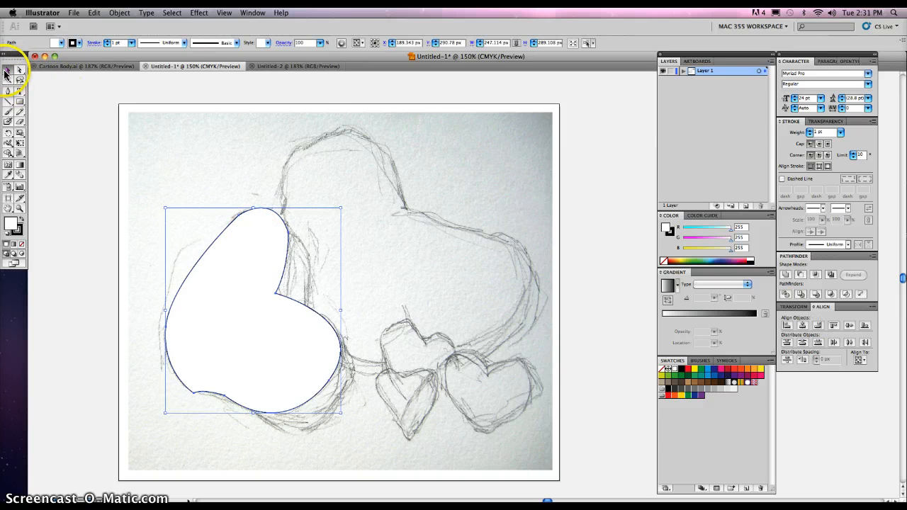
# Hide the selected heart shape to reveal the sketch beneath, then show all hidden objects
pyautogui.click(91, 13)
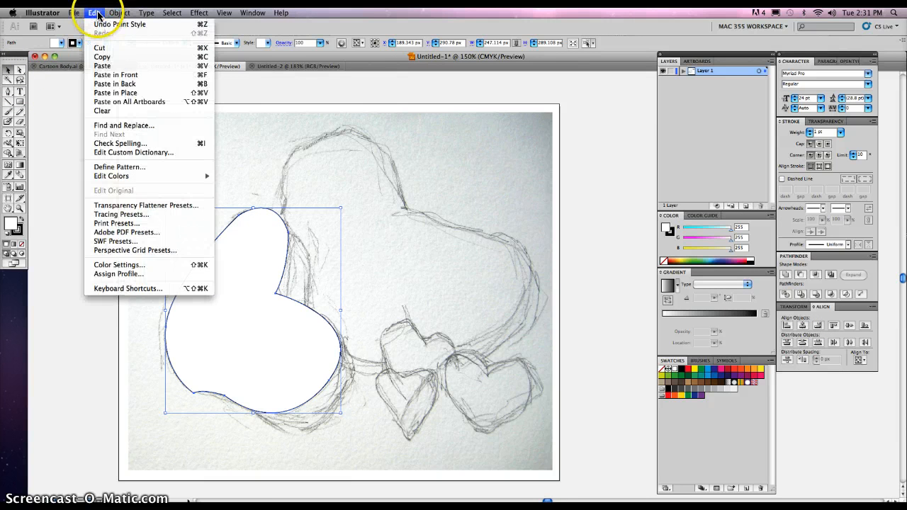
pyautogui.moveTo(139, 14)
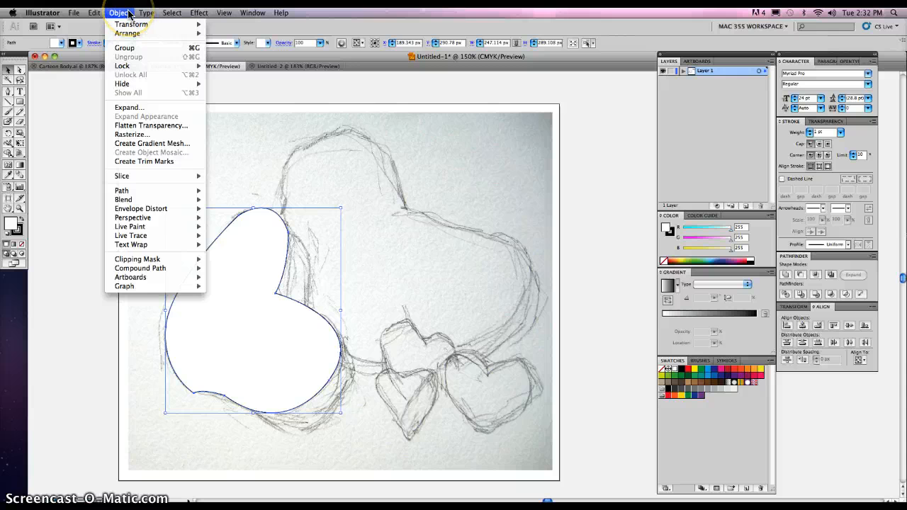
pyautogui.moveTo(128, 84)
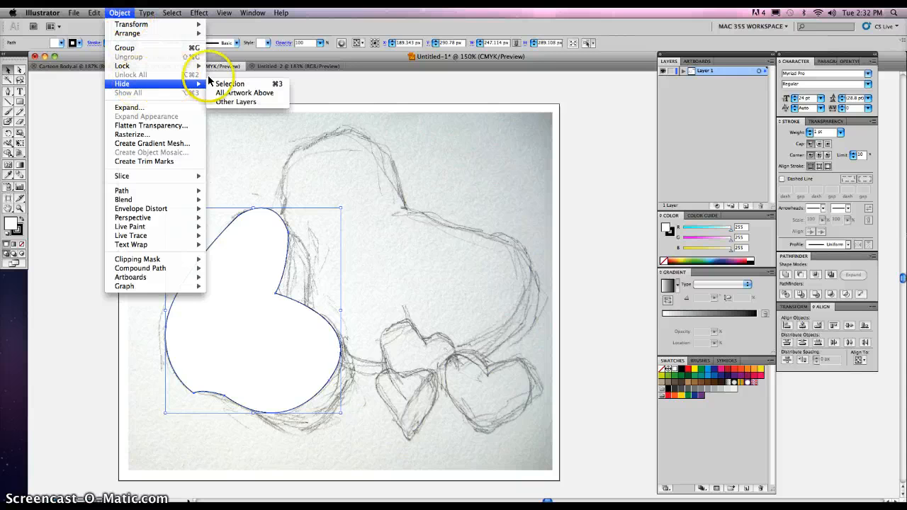
pyautogui.click(229, 85)
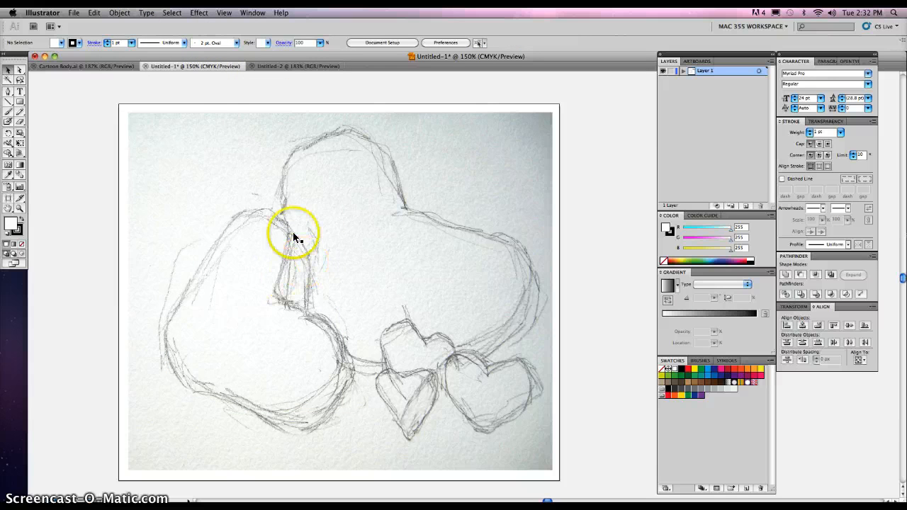
pyautogui.click(120, 13)
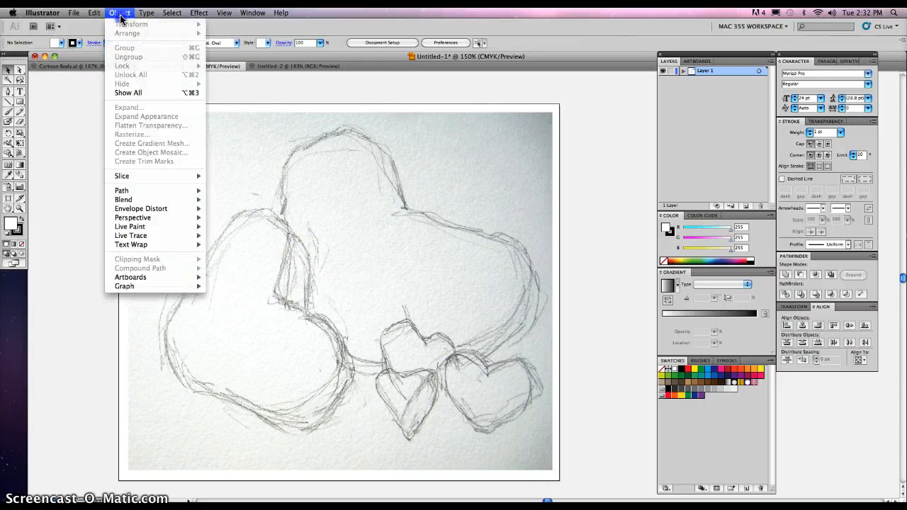
pyautogui.click(124, 92)
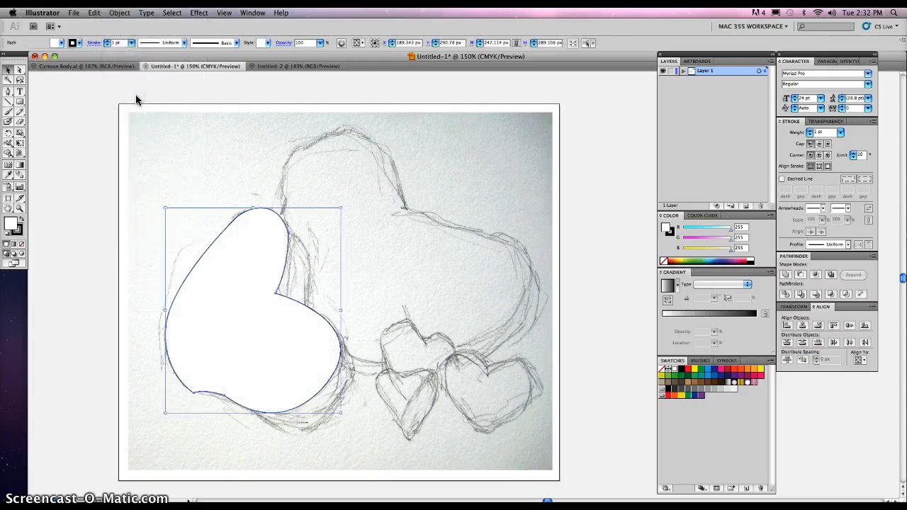
# Hide the heart shape once more, check its entry among Layer 1's contents, and show all hidden objects again
pyautogui.click(119, 13)
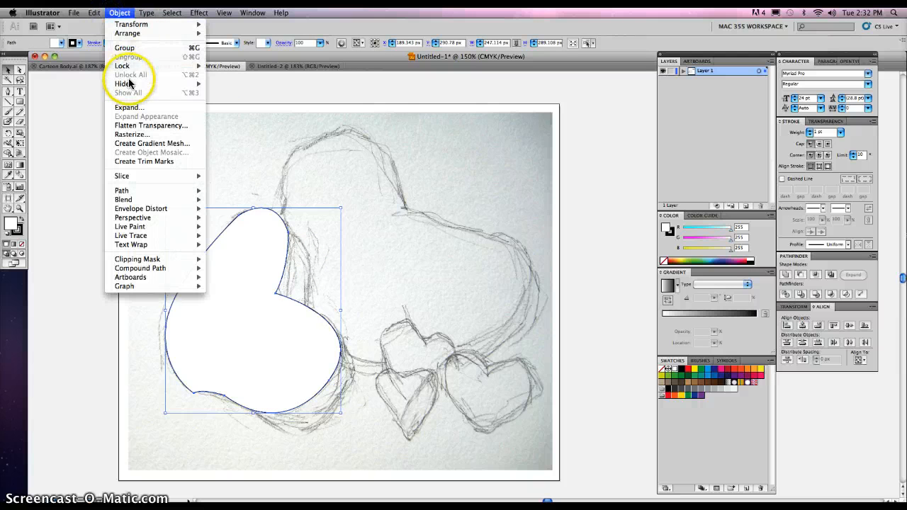
pyautogui.moveTo(130, 85)
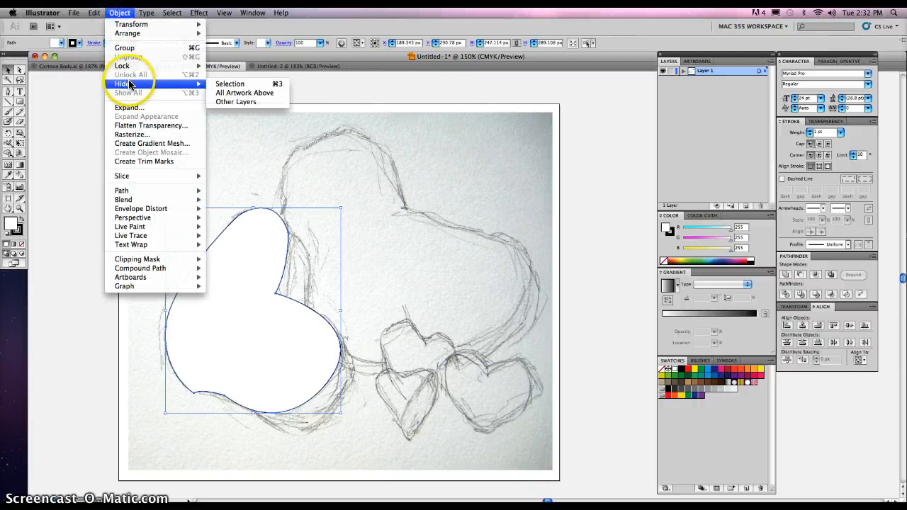
pyautogui.click(228, 84)
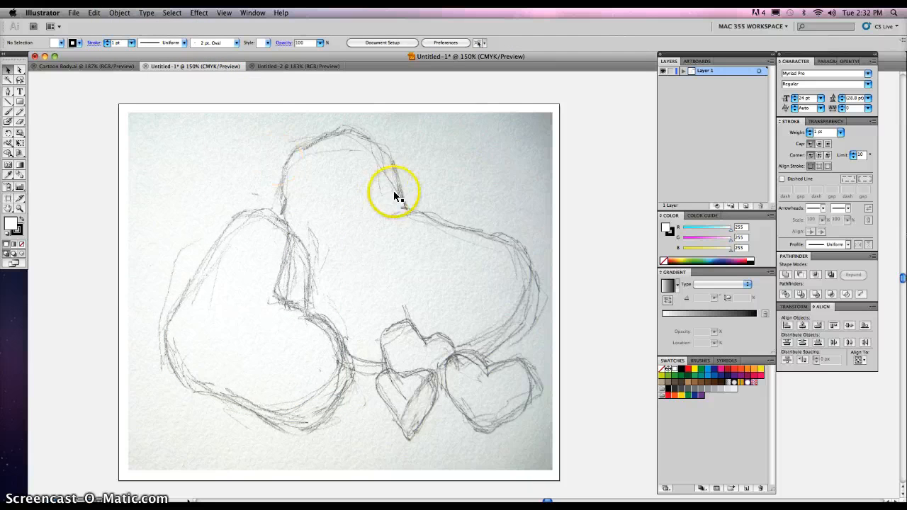
pyautogui.click(683, 72)
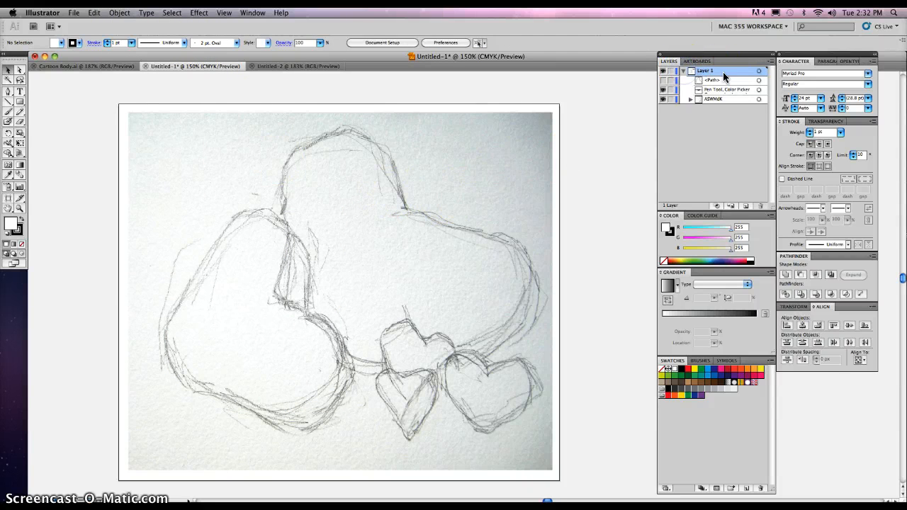
pyautogui.click(719, 71)
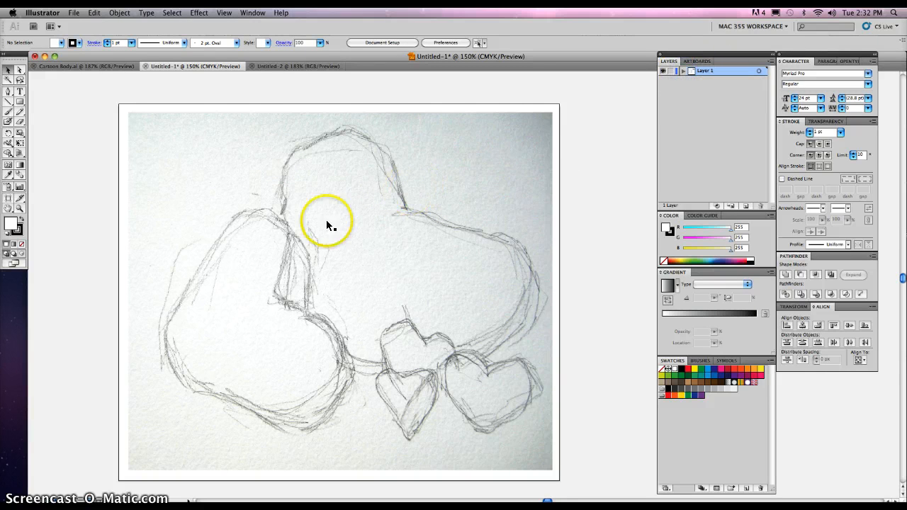
pyautogui.click(126, 12)
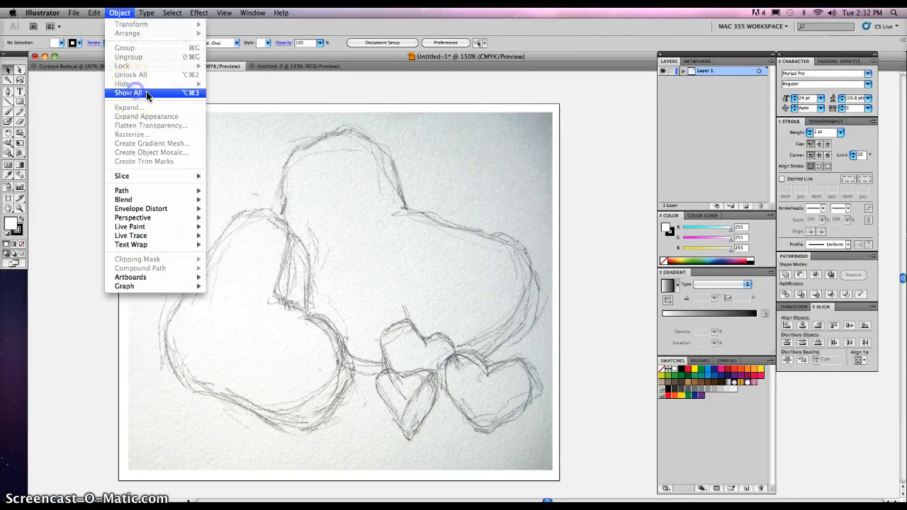
pyautogui.click(131, 89)
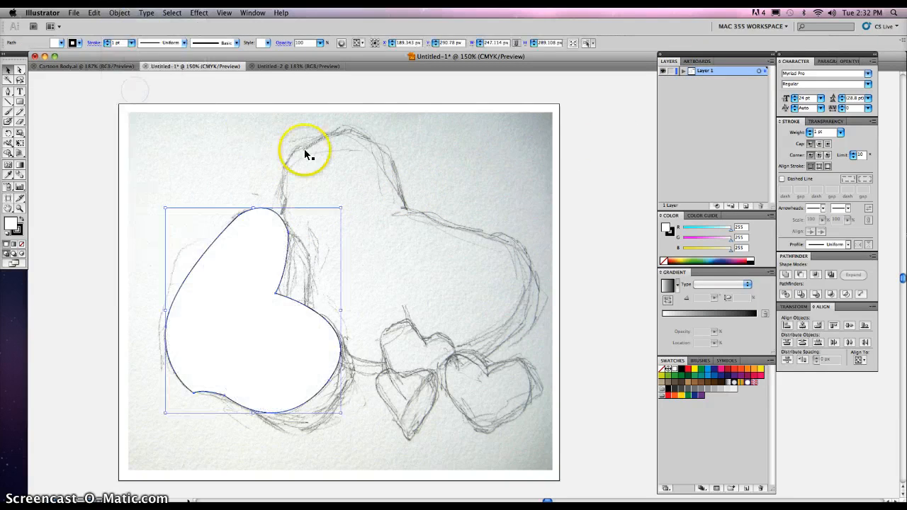
# Expand Layer 1 and hide the <Path>, Pen Tool, Color Picker and ASWMdK items, then show only the ASWMdK sketch again
pyautogui.click(684, 71)
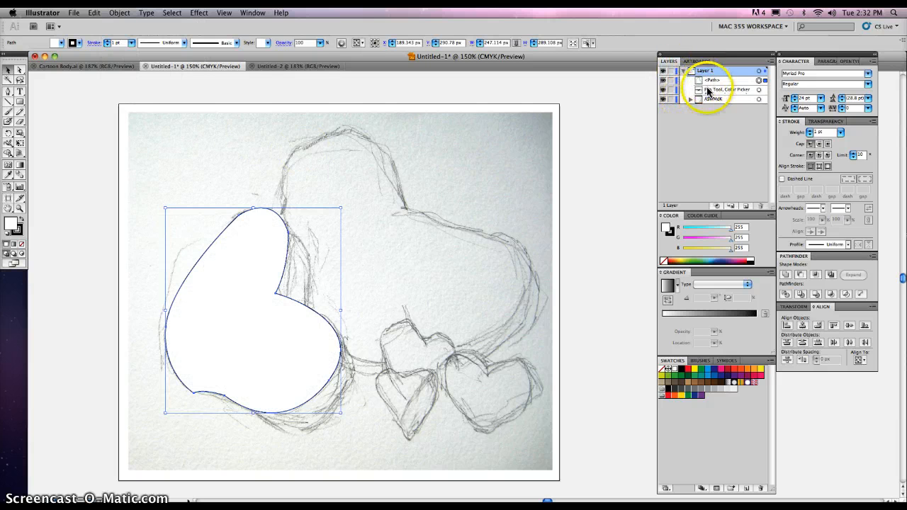
pyautogui.click(663, 99)
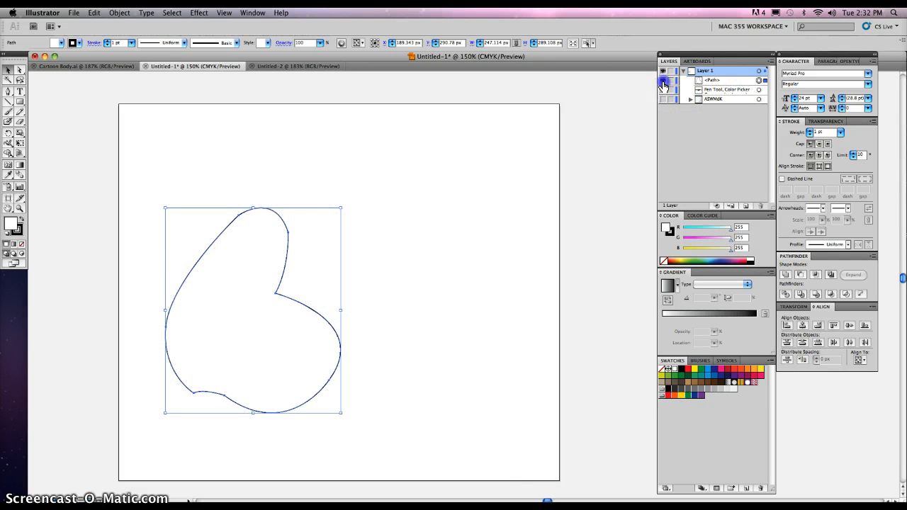
pyautogui.click(663, 80)
pyautogui.click(663, 99)
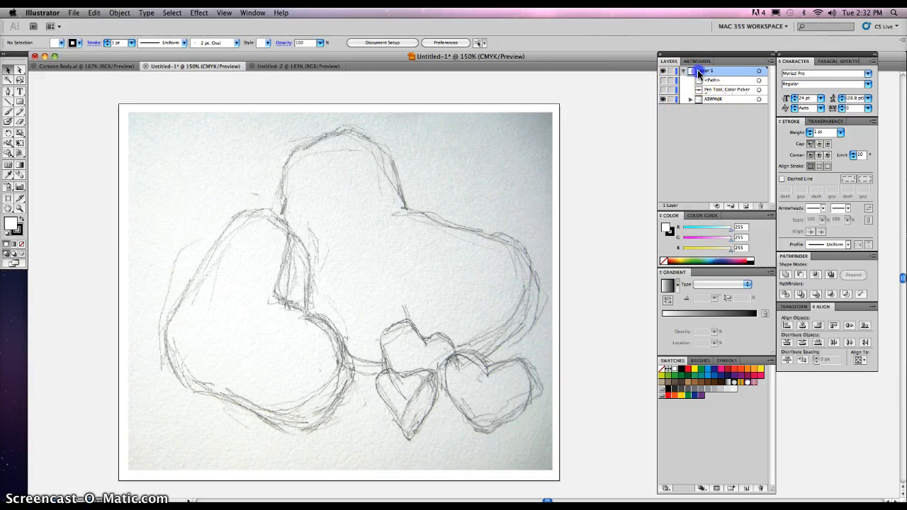
pyautogui.click(684, 72)
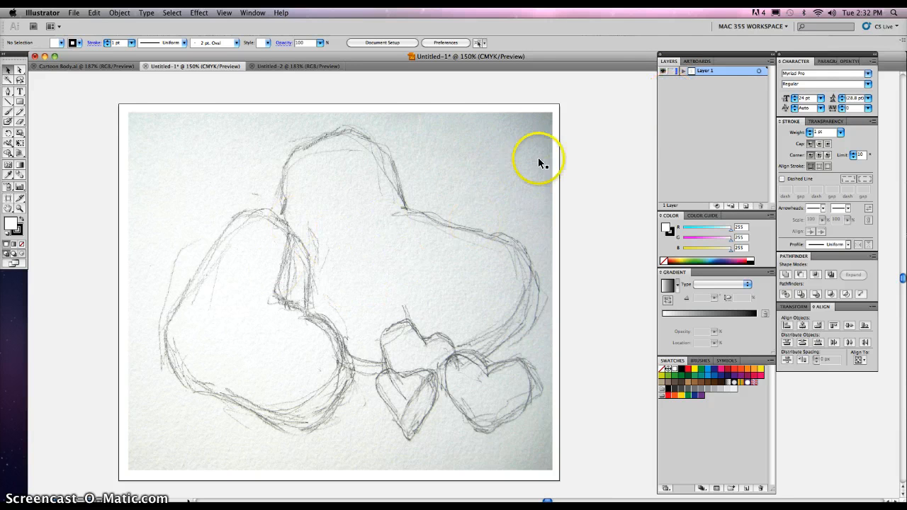
# Show the <Path> and Pen Tool, Color Picker items in Layer 1, then hide the <Path> heart shape again
pyautogui.click(684, 72)
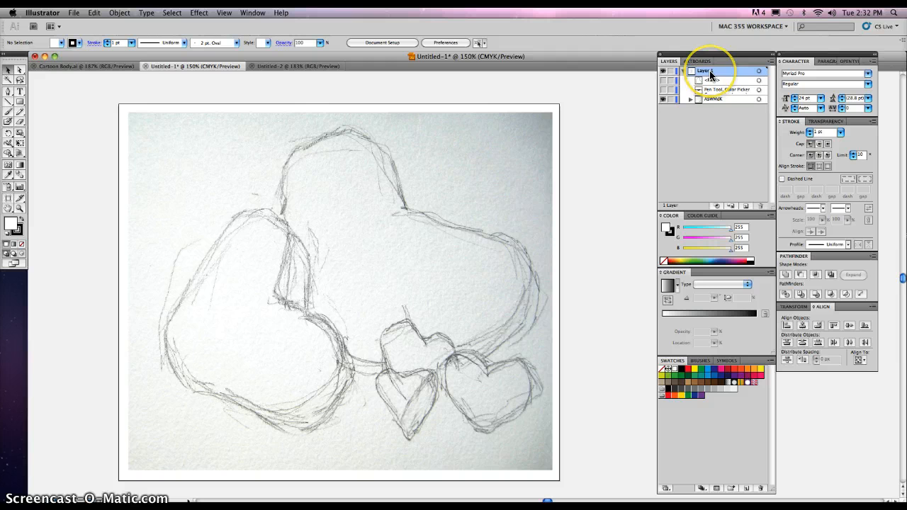
pyautogui.click(663, 80)
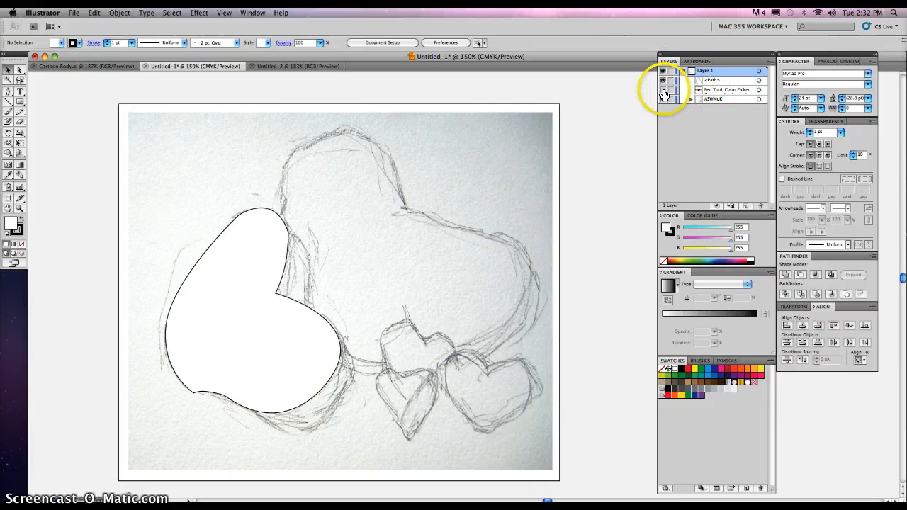
pyautogui.click(662, 90)
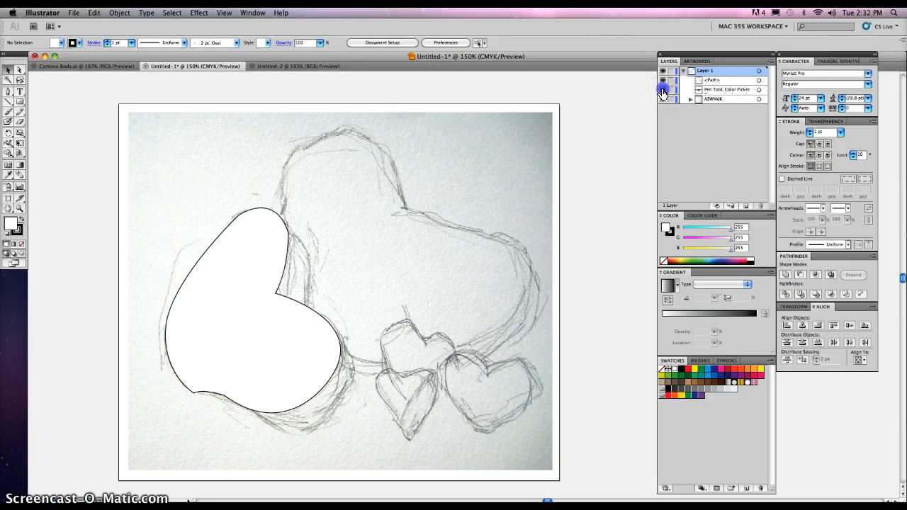
pyautogui.click(663, 81)
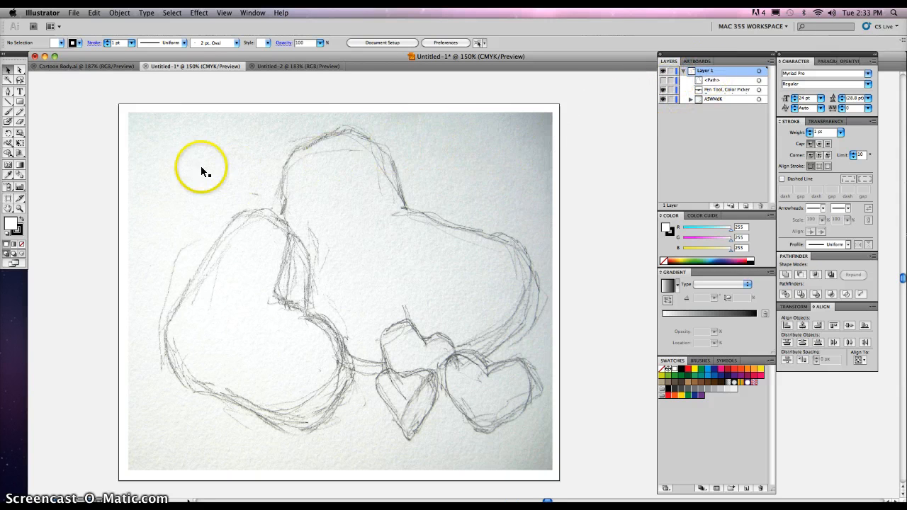
# Start tracing the large right heart with the Pen tool, curving from its left junction over the upper lobe to the cleft
pyautogui.click(9, 92)
pyautogui.moveTo(279, 211); pyautogui.dragTo(281, 193)
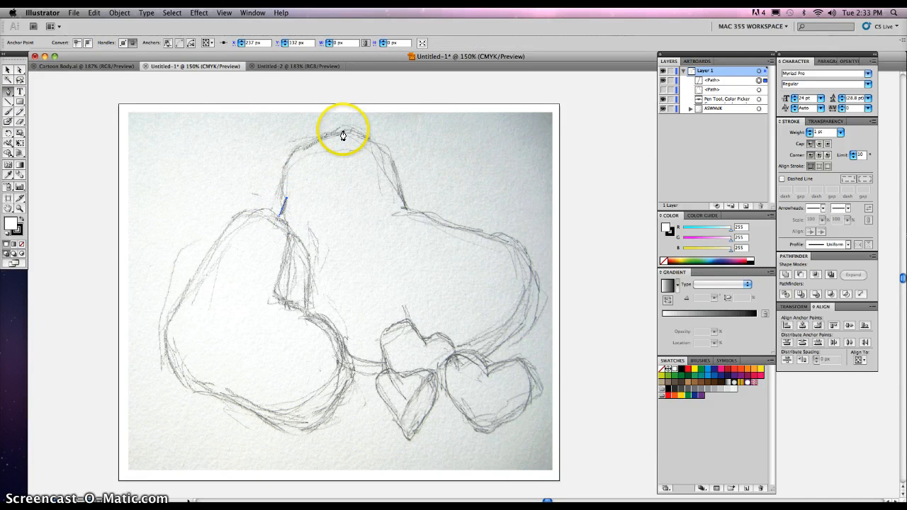
pyautogui.click(381, 119)
pyautogui.moveTo(381, 119); pyautogui.dragTo(420, 123)
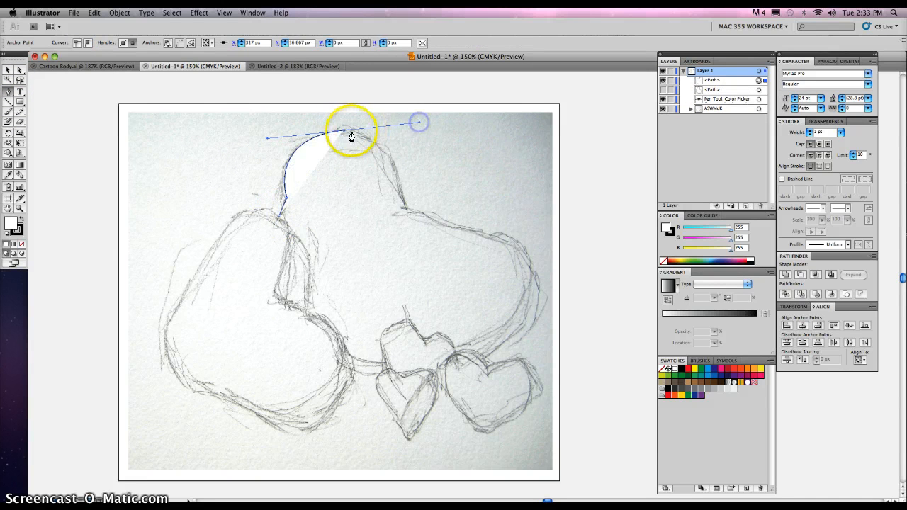
pyautogui.click(343, 136)
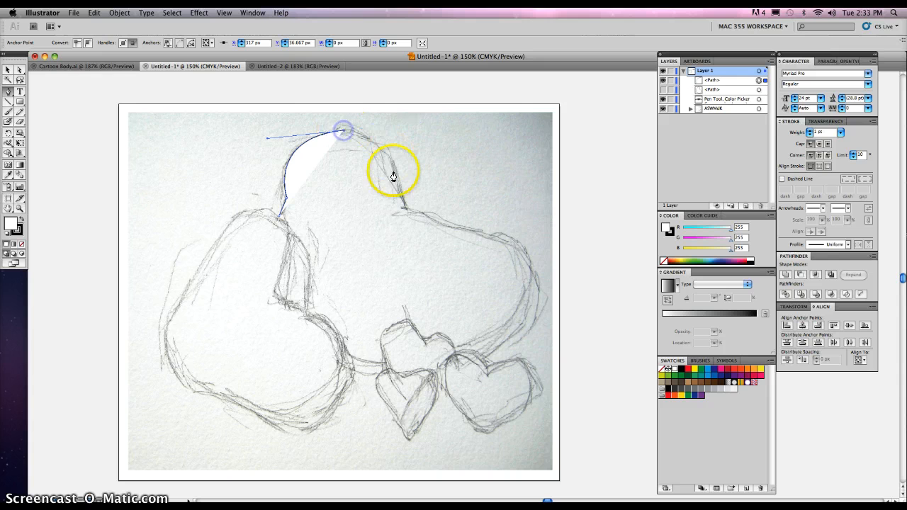
pyautogui.moveTo(402, 206); pyautogui.dragTo(406, 289)
pyautogui.click(404, 221)
pyautogui.click(403, 206)
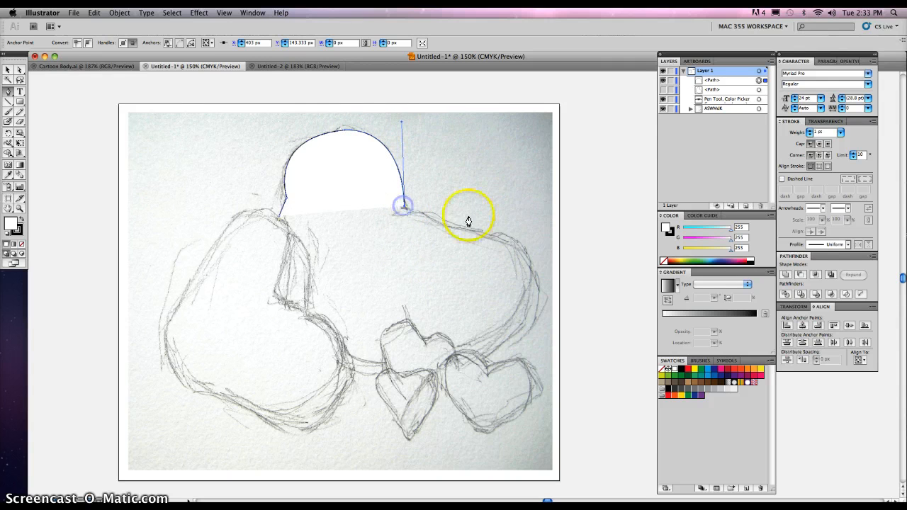
# Continue the large right heart's outline from the cleft along its upper edge and around its right side to the small upper heart
pyautogui.click(441, 227)
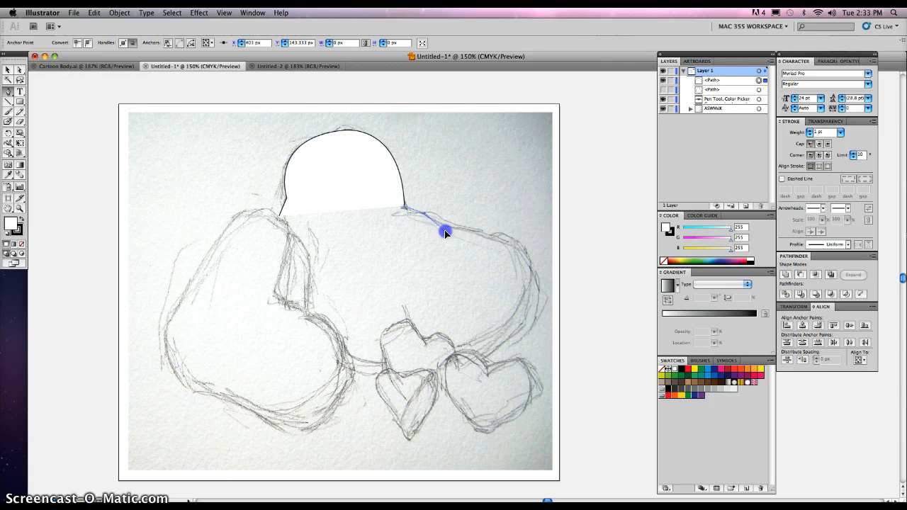
pyautogui.click(512, 244)
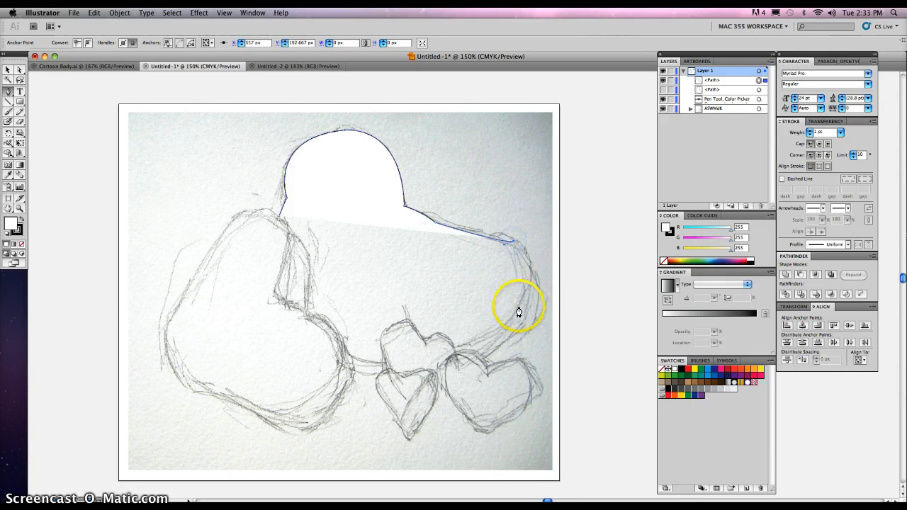
pyautogui.moveTo(510, 316); pyautogui.dragTo(457, 391)
pyautogui.moveTo(512, 320); pyautogui.dragTo(403, 361)
pyautogui.click(455, 348)
# Trace around the small upper heart and along the left heart's edge, and close the large heart's path at its starting point
pyautogui.click(426, 339)
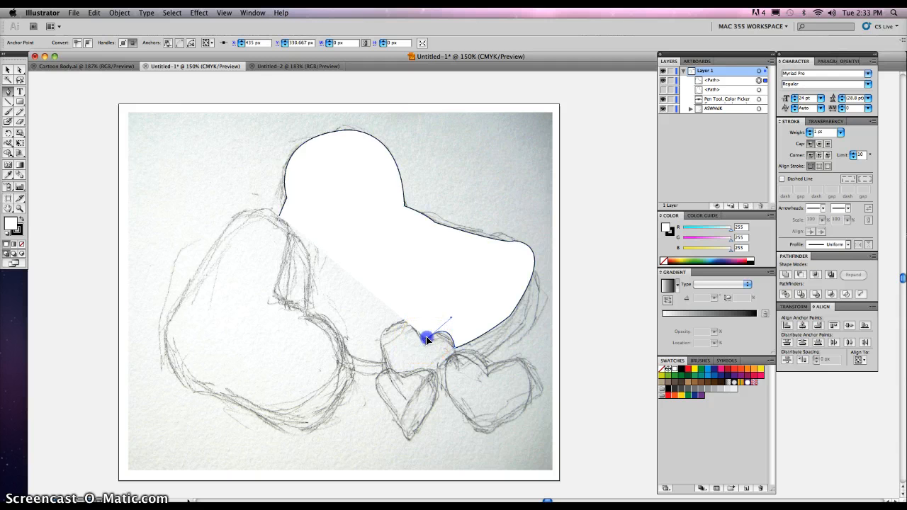
pyautogui.moveTo(400, 323)
pyautogui.mouseDown()
pyautogui.moveTo(383, 335)
pyautogui.moveTo(383, 365)
pyautogui.moveTo(406, 402)
pyautogui.moveTo(405, 389)
pyautogui.mouseUp()
pyautogui.click(383, 360)
pyautogui.moveTo(347, 358); pyautogui.dragTo(269, 300)
pyautogui.click(345, 354)
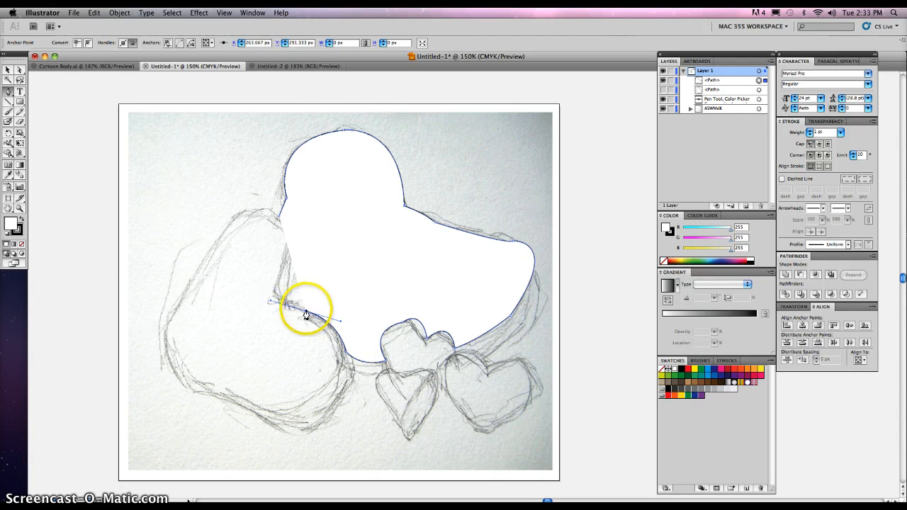
pyautogui.click(305, 312)
pyautogui.moveTo(276, 213)
pyautogui.mouseDown()
pyautogui.moveTo(277, 199)
pyautogui.moveTo(237, 206)
pyautogui.moveTo(228, 192)
pyautogui.mouseUp()
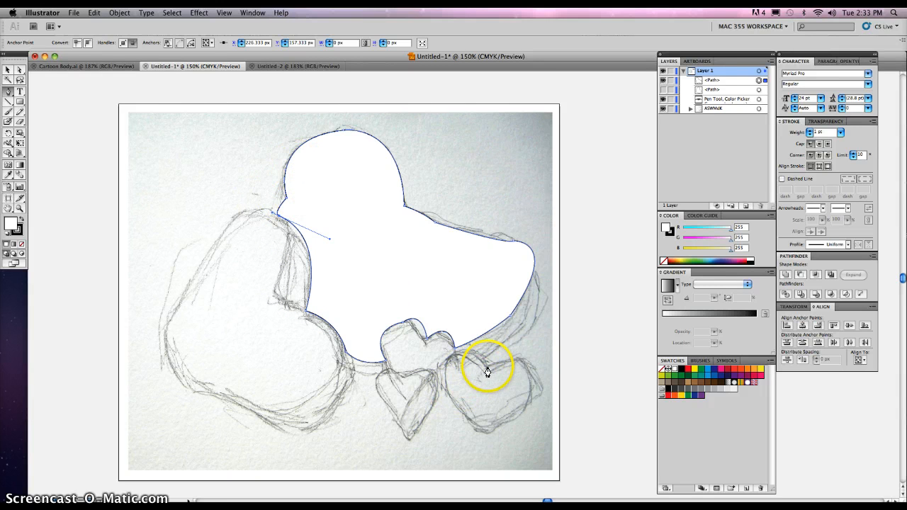
# Trace the small lower-right heart in the sketch as a closed path with the Pen tool
pyautogui.moveTo(487, 368); pyautogui.dragTo(523, 371)
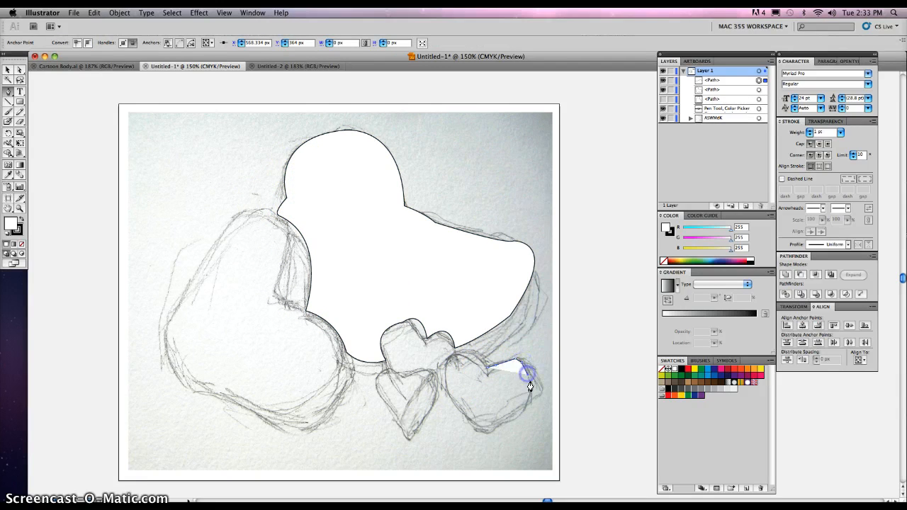
pyautogui.moveTo(523, 413); pyautogui.dragTo(454, 362)
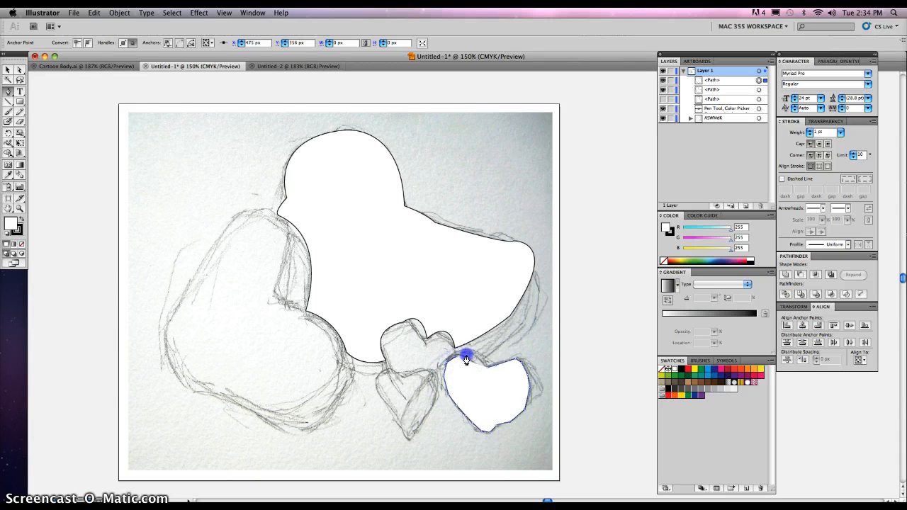
pyautogui.click(467, 360)
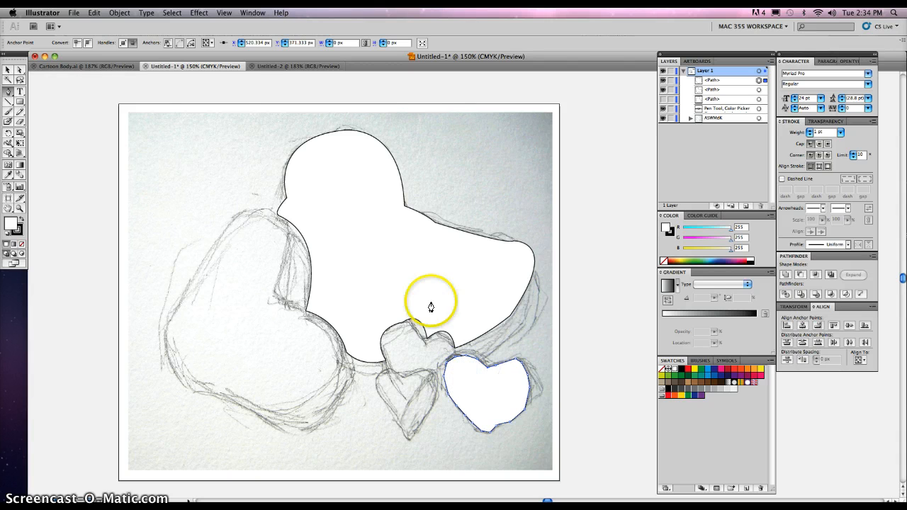
# Draw a closed freeform shape of flowing curves over the left heart with the Pen tool
pyautogui.click(237, 192)
pyautogui.moveTo(147, 195); pyautogui.dragTo(104, 275)
pyautogui.moveTo(141, 345); pyautogui.dragTo(222, 388)
pyautogui.moveTo(279, 371); pyautogui.dragTo(276, 330)
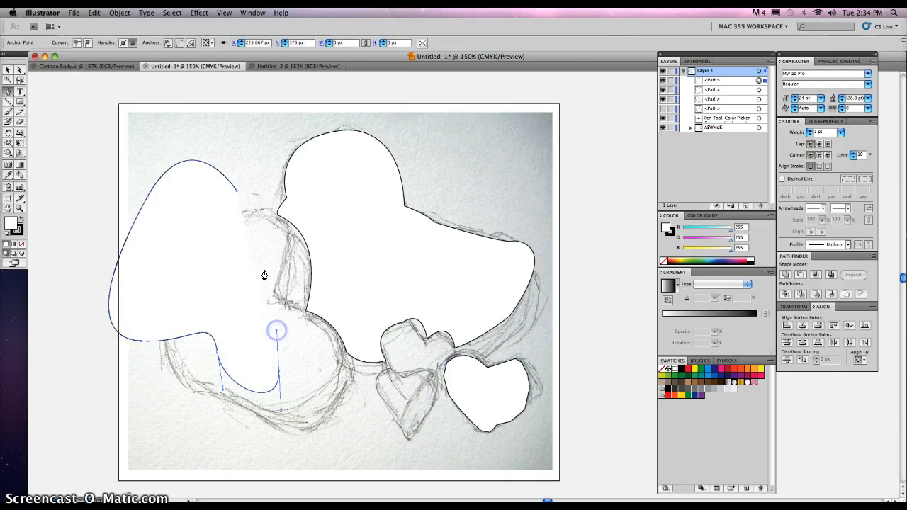
pyautogui.moveTo(246, 251); pyautogui.dragTo(246, 234)
pyautogui.click(234, 188)
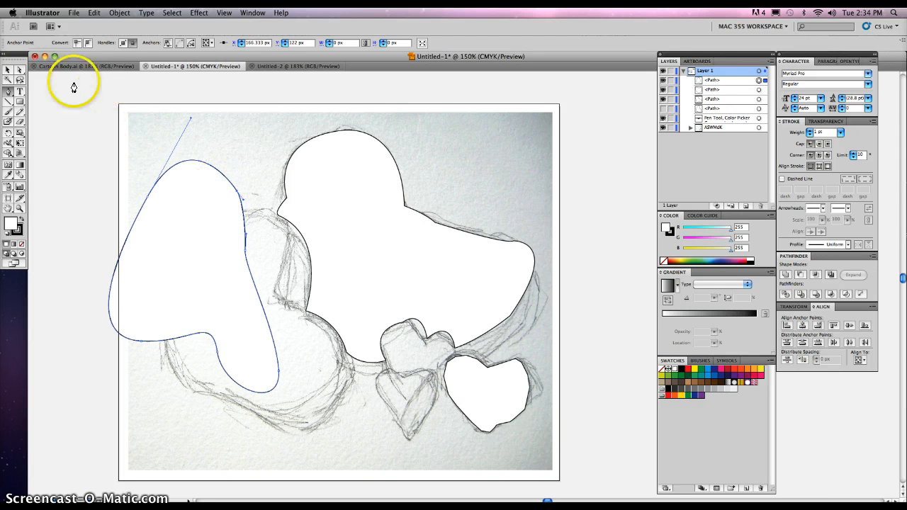
# Delete the freeform curved shape and the traced small lower-right heart
pyautogui.click(7, 69)
pyautogui.click(220, 115)
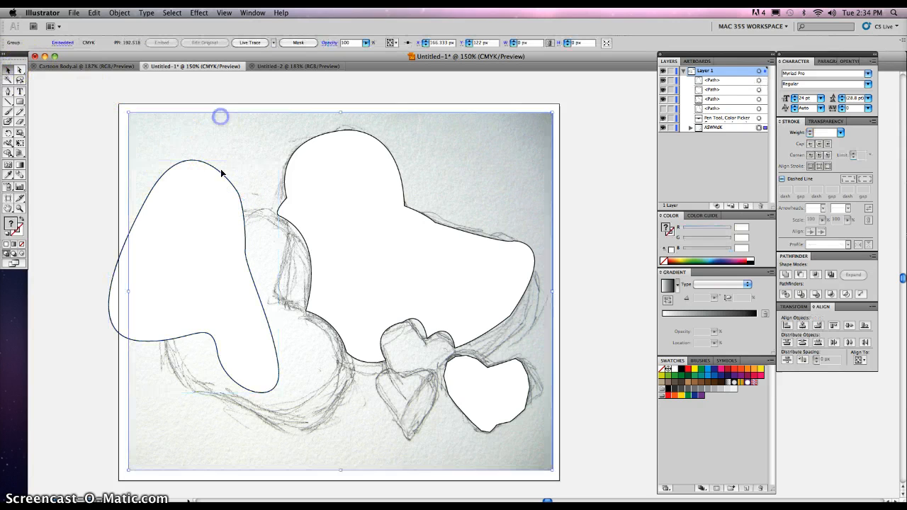
pyautogui.click(194, 203)
pyautogui.press('Delete')
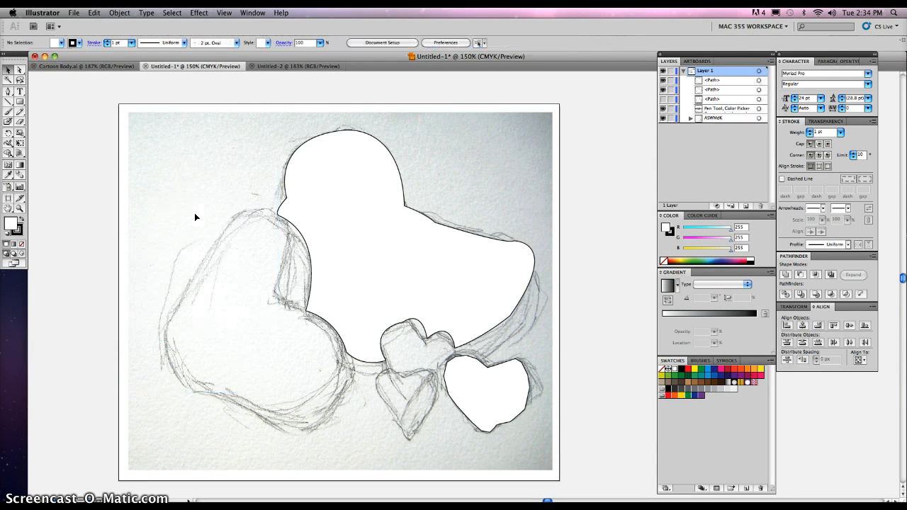
pyautogui.click(474, 388)
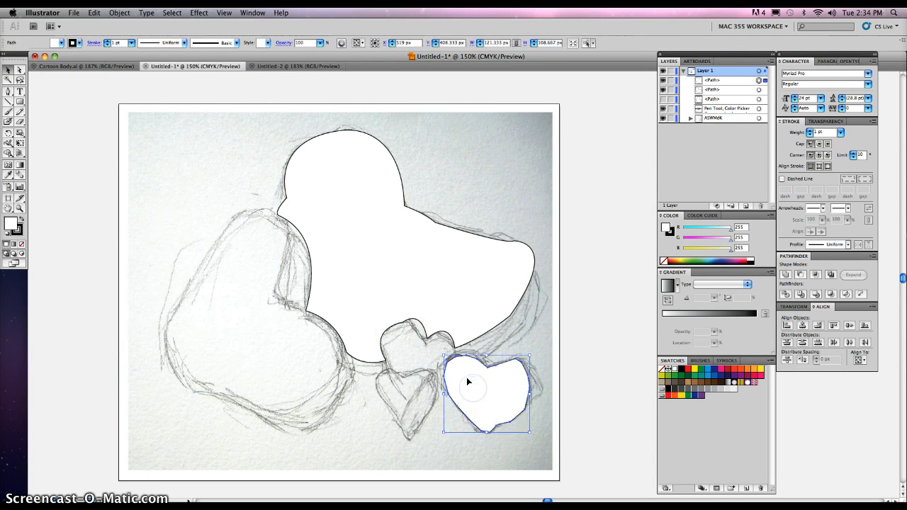
pyautogui.press('Delete')
pyautogui.click(425, 352)
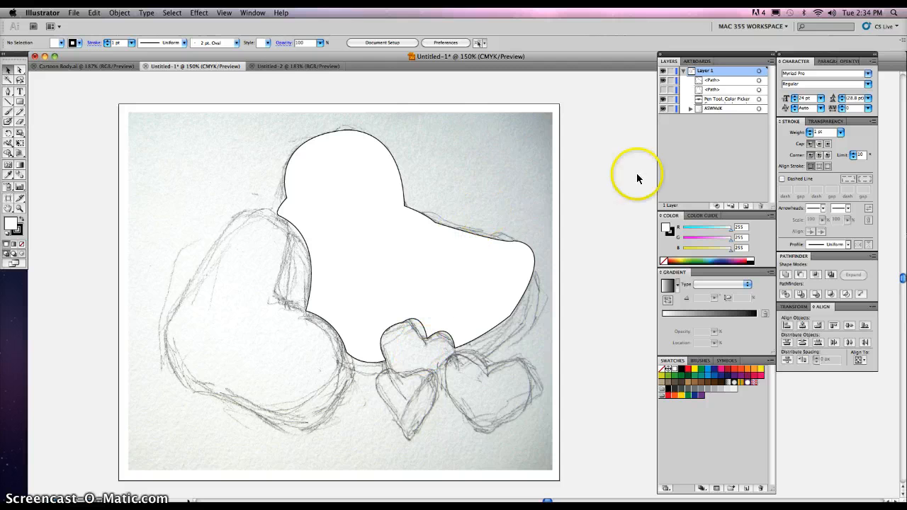
# Check Layer 1's contents and review the Pen tool notes beside the artboard, ending with the sketch back in view
pyautogui.click(684, 71)
pyautogui.click(683, 72)
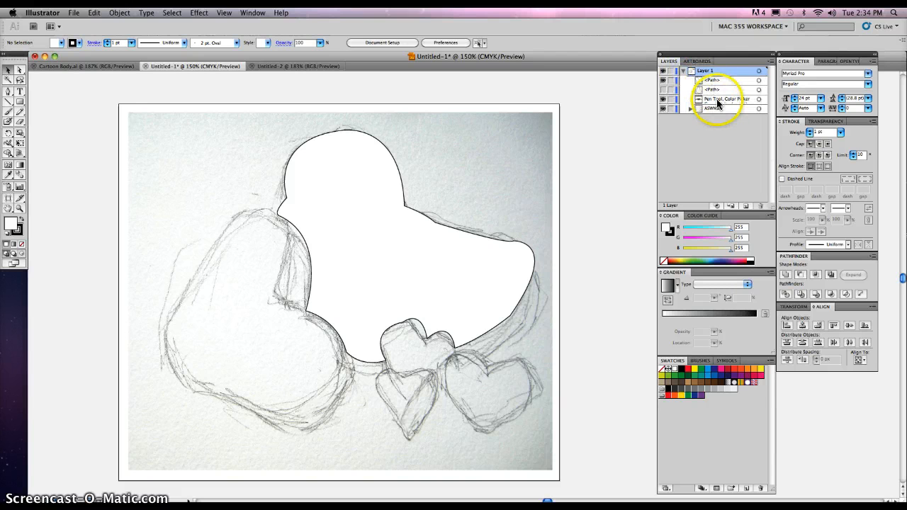
pyautogui.scroll(1, 596, 163)
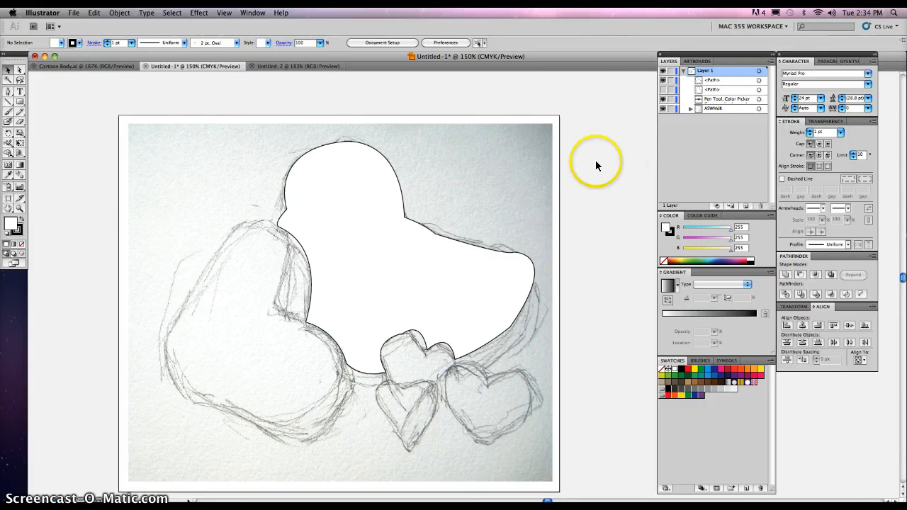
pyautogui.scroll(5, 595, 160)
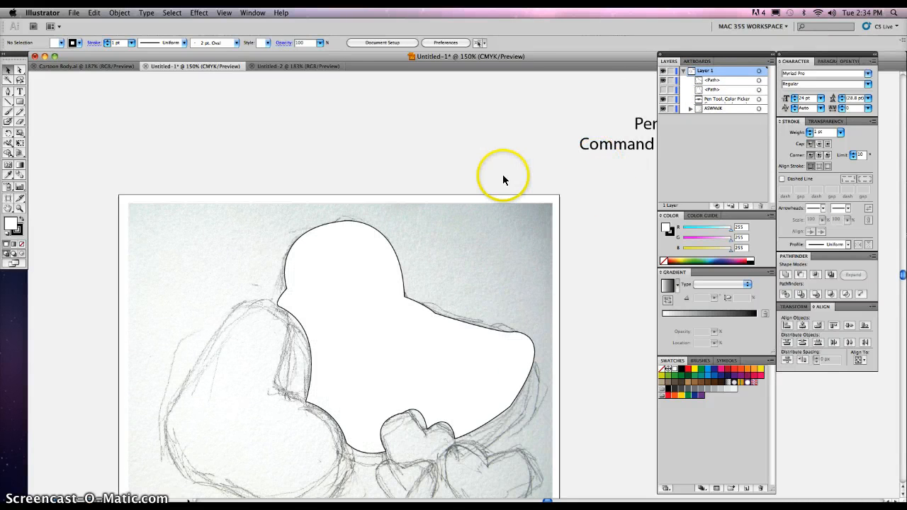
pyautogui.press('space')
pyautogui.moveTo(523, 158); pyautogui.dragTo(304, 161)
pyautogui.moveTo(419, 184)
pyautogui.mouseDown()
pyautogui.moveTo(399, 141)
pyautogui.moveTo(403, 271)
pyautogui.moveTo(373, 236)
pyautogui.moveTo(492, 186)
pyautogui.moveTo(540, 197)
pyautogui.moveTo(472, 188)
pyautogui.moveTo(473, 180)
pyautogui.mouseUp()
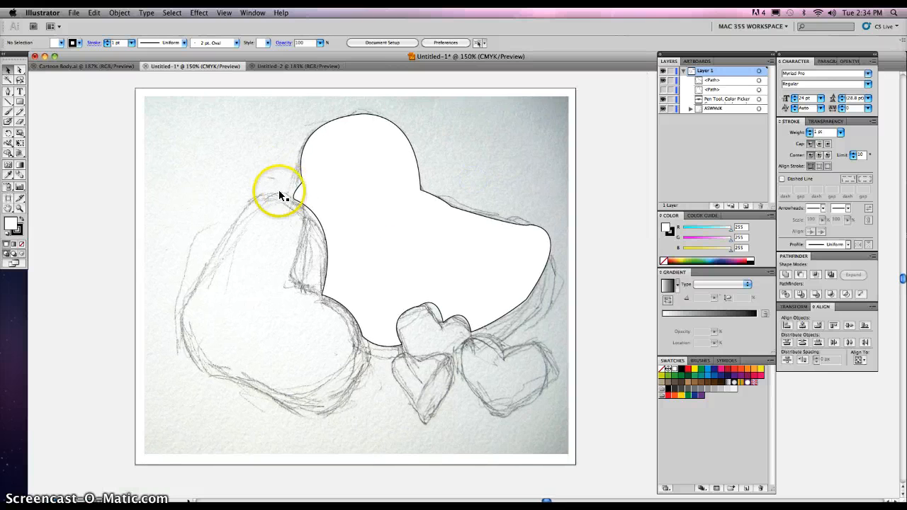
# Set the large heart shape's stroke color to crimson E5134F with the Color Picker
pyautogui.click(356, 192)
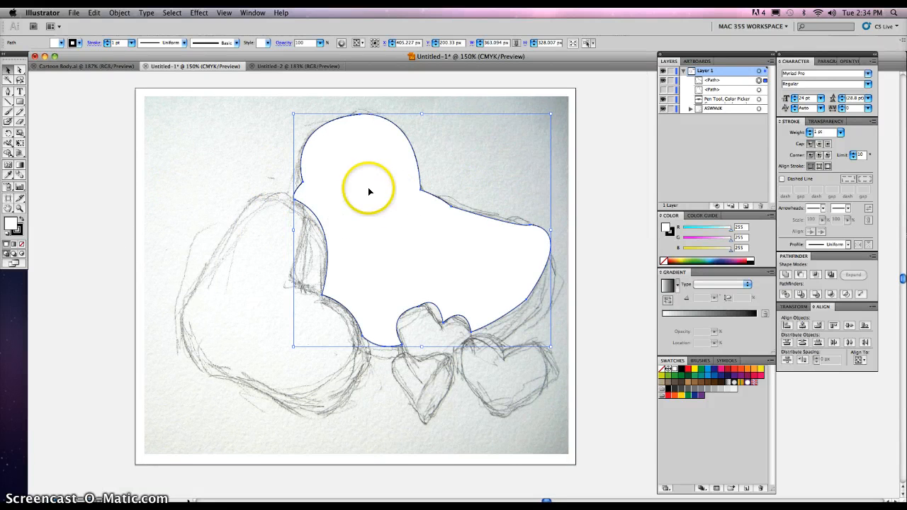
pyautogui.click(20, 226)
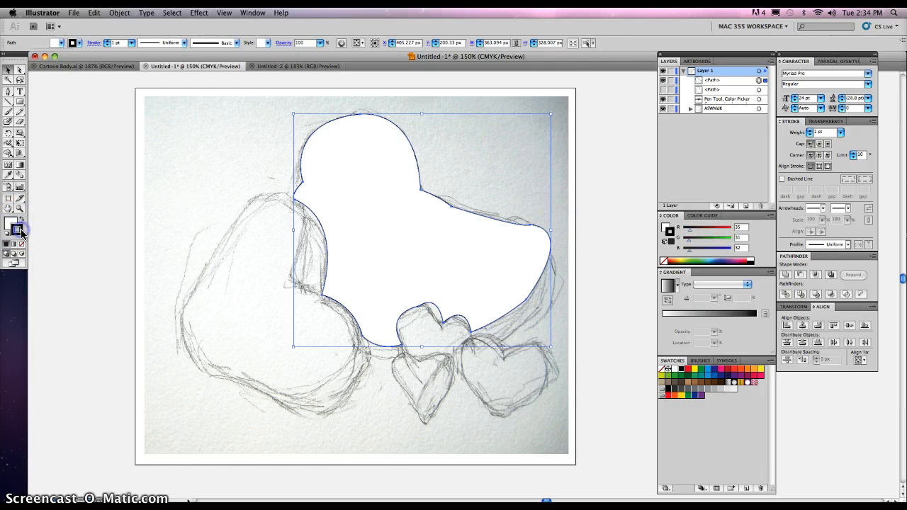
pyautogui.doubleClick(21, 231)
pyautogui.click(437, 161)
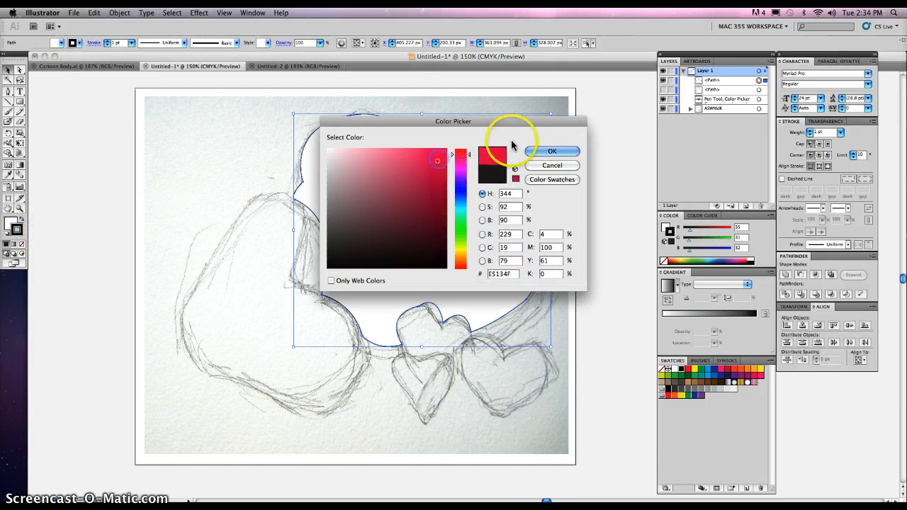
pyautogui.click(543, 151)
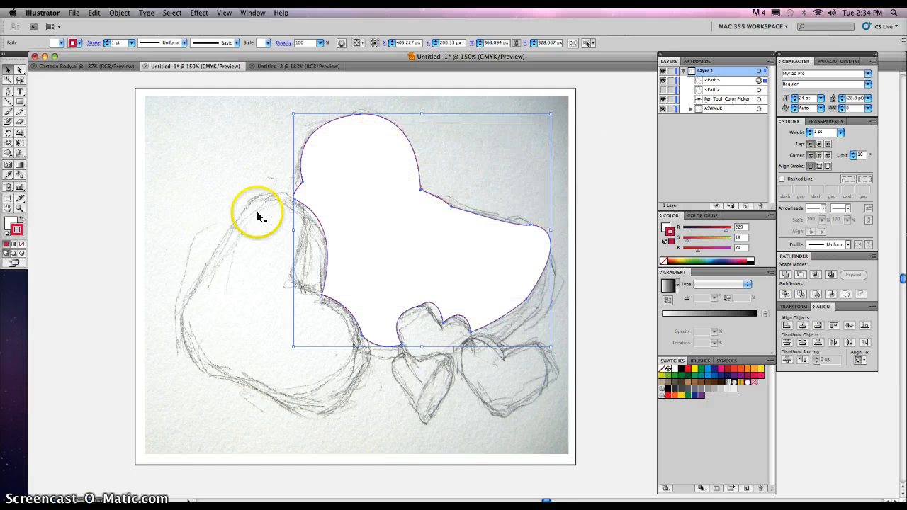
pyautogui.doubleClick(11, 224)
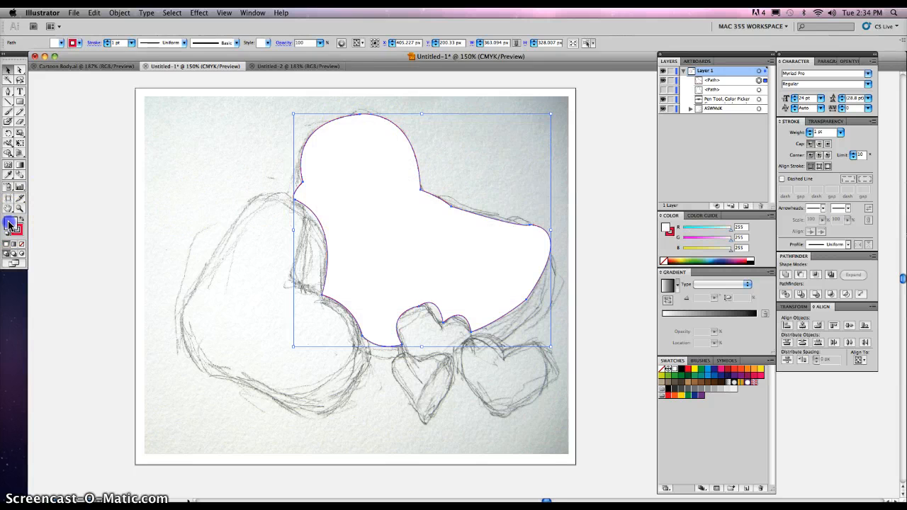
pyautogui.click(460, 228)
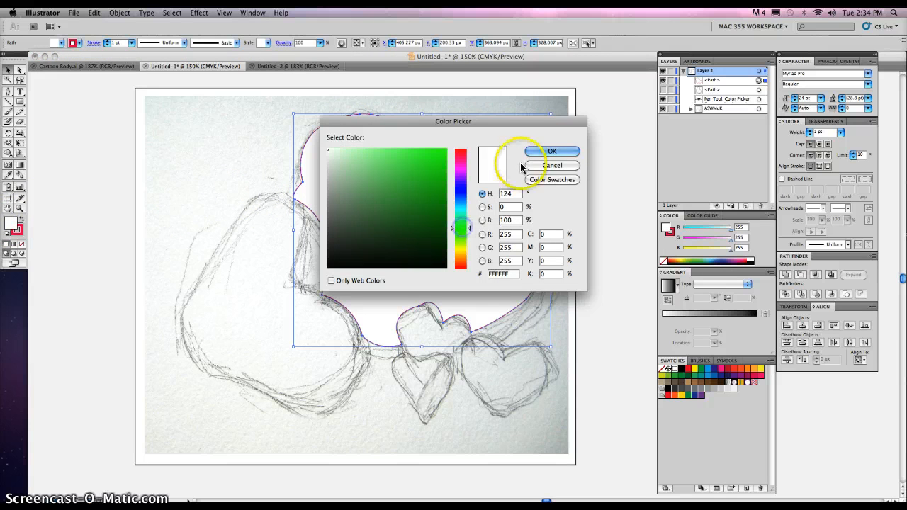
pyautogui.click(545, 153)
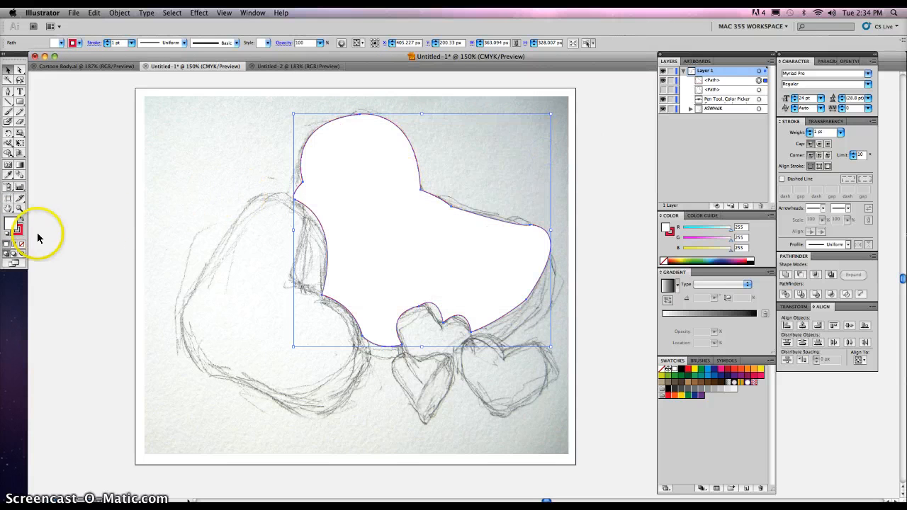
# Set the large heart shape's fill to green 1EC129, make the stroke color active, and deselect the shape
pyautogui.doubleClick(10, 225)
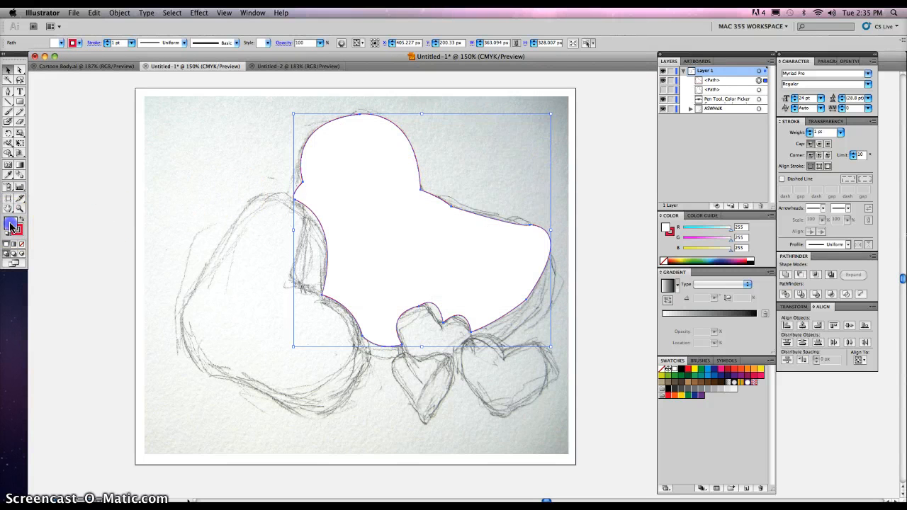
pyautogui.click(460, 227)
pyautogui.click(429, 176)
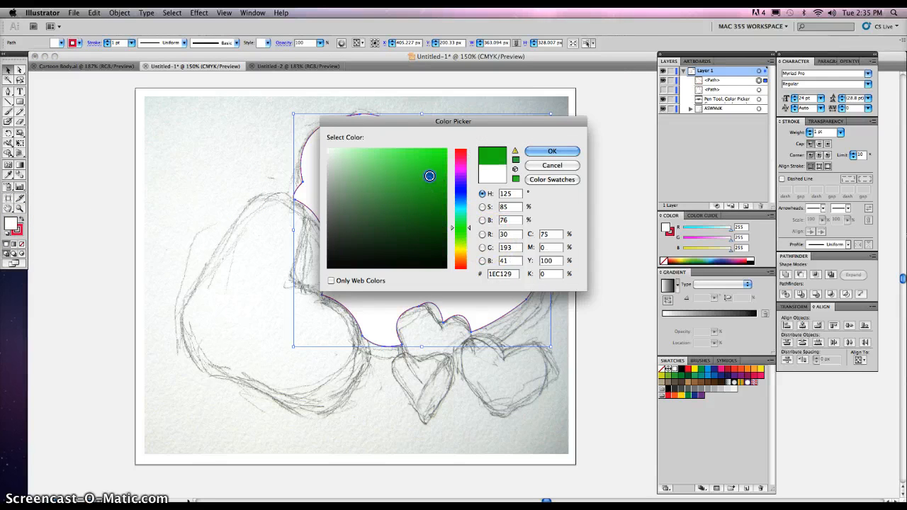
pyautogui.click(545, 151)
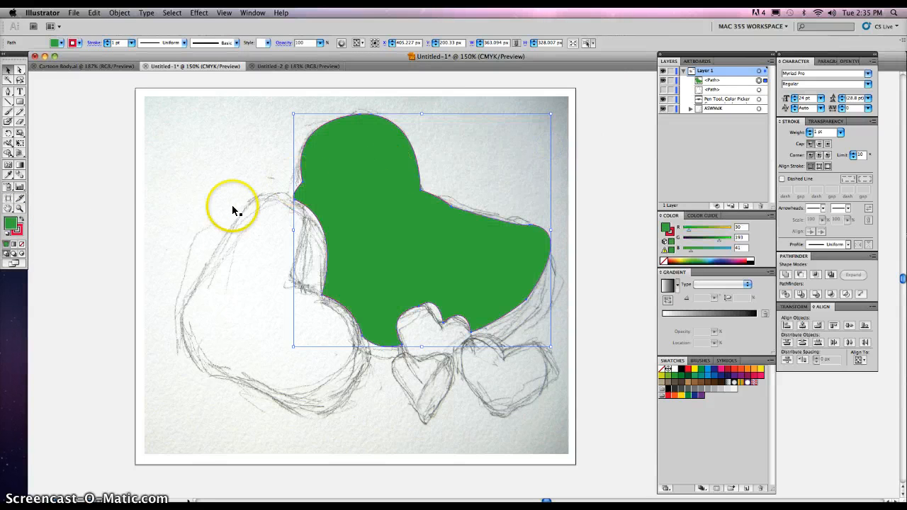
pyautogui.click(18, 231)
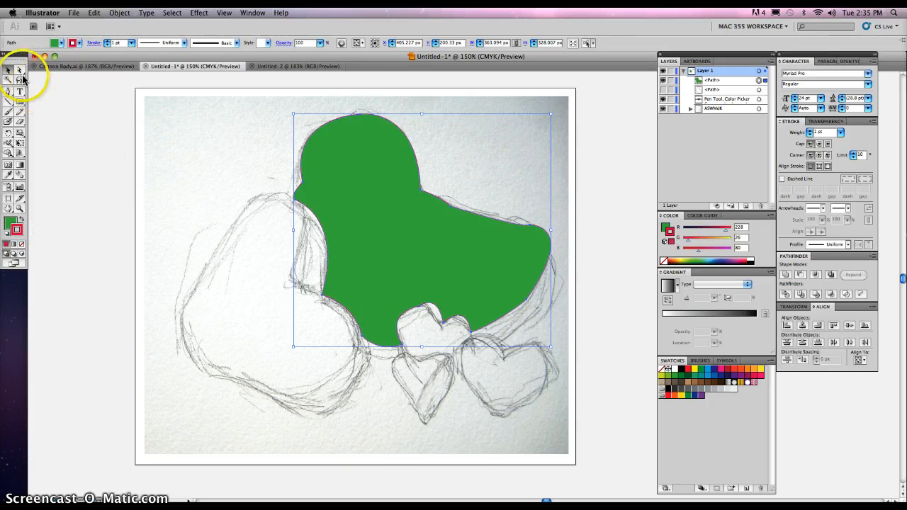
pyautogui.click(69, 119)
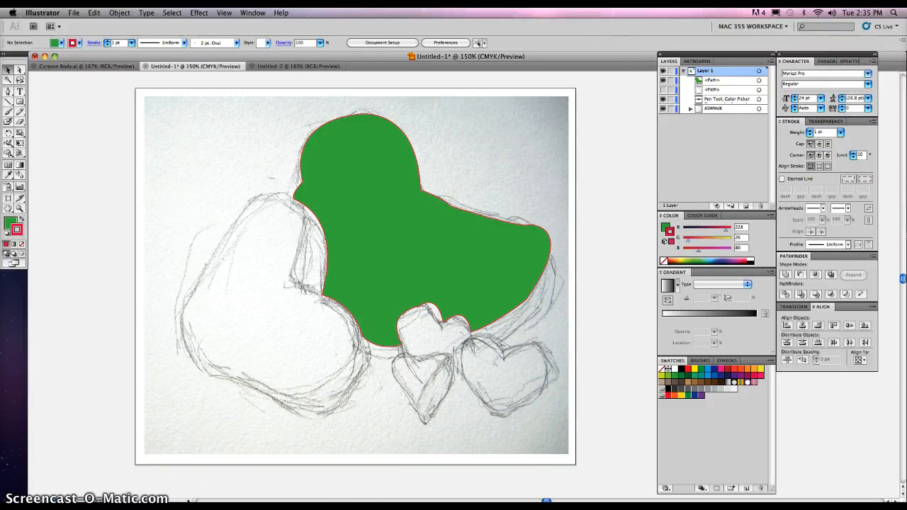
pyautogui.click(192, 473)
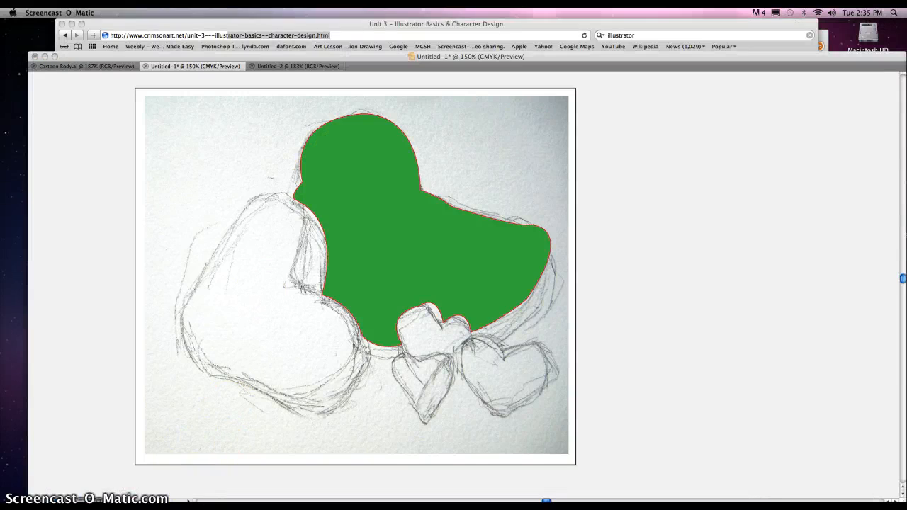